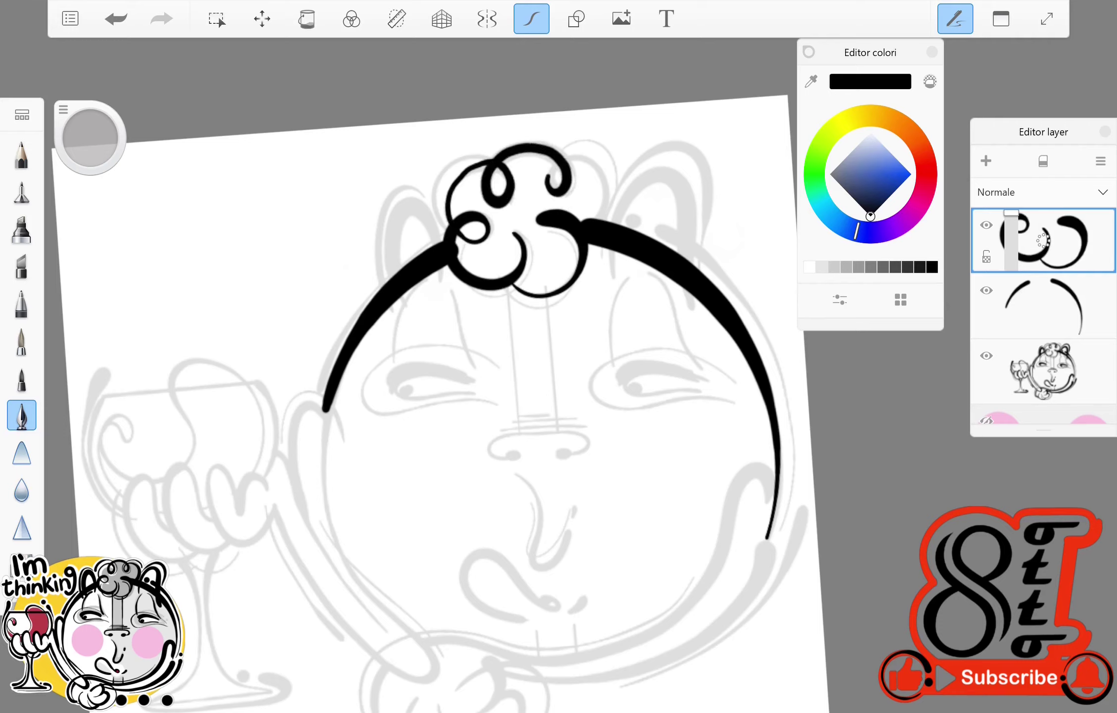
# Ink the remaining hair curl and both ears in black over the rough sketch.
pyautogui.moveTo(386, 554); pyautogui.dragTo(357, 599)
pyautogui.moveTo(416, 257); pyautogui.dragTo(456, 298)
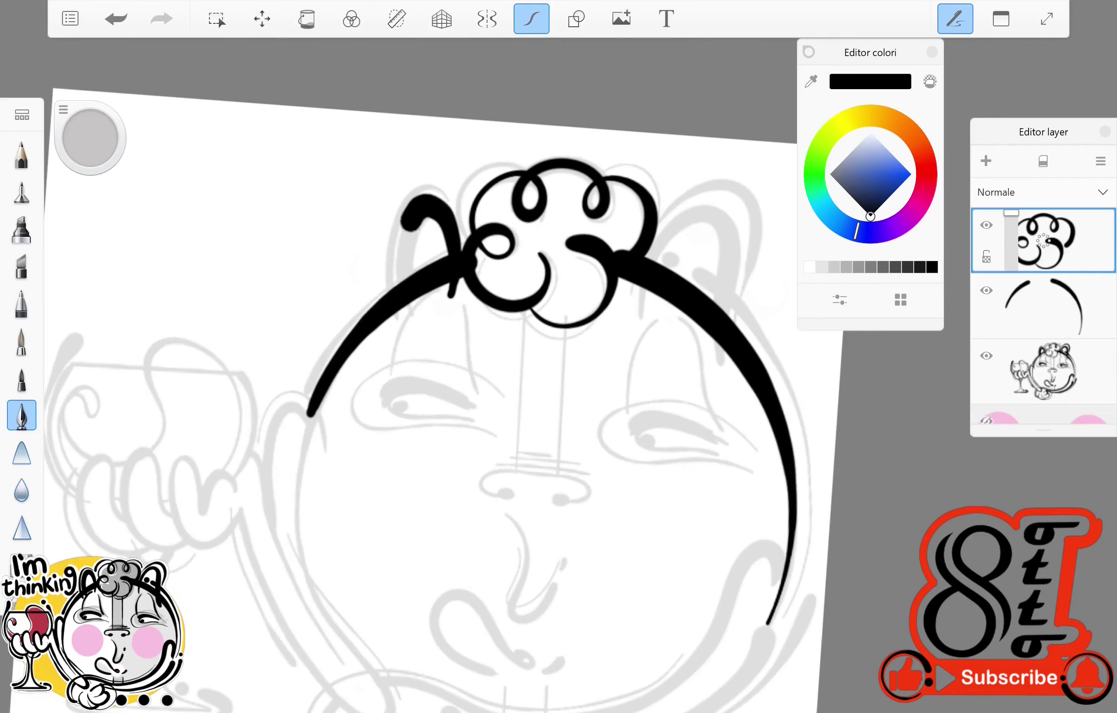
pyautogui.moveTo(431, 198); pyautogui.dragTo(411, 312)
pyautogui.moveTo(641, 317); pyautogui.dragTo(704, 203)
pyautogui.moveTo(728, 213); pyautogui.dragTo(731, 382)
# Add a new layer and ink the looped upper contour of the raised arm beside the character's cheek.
pyautogui.hotkey('ctrl', 'shift', 'n')
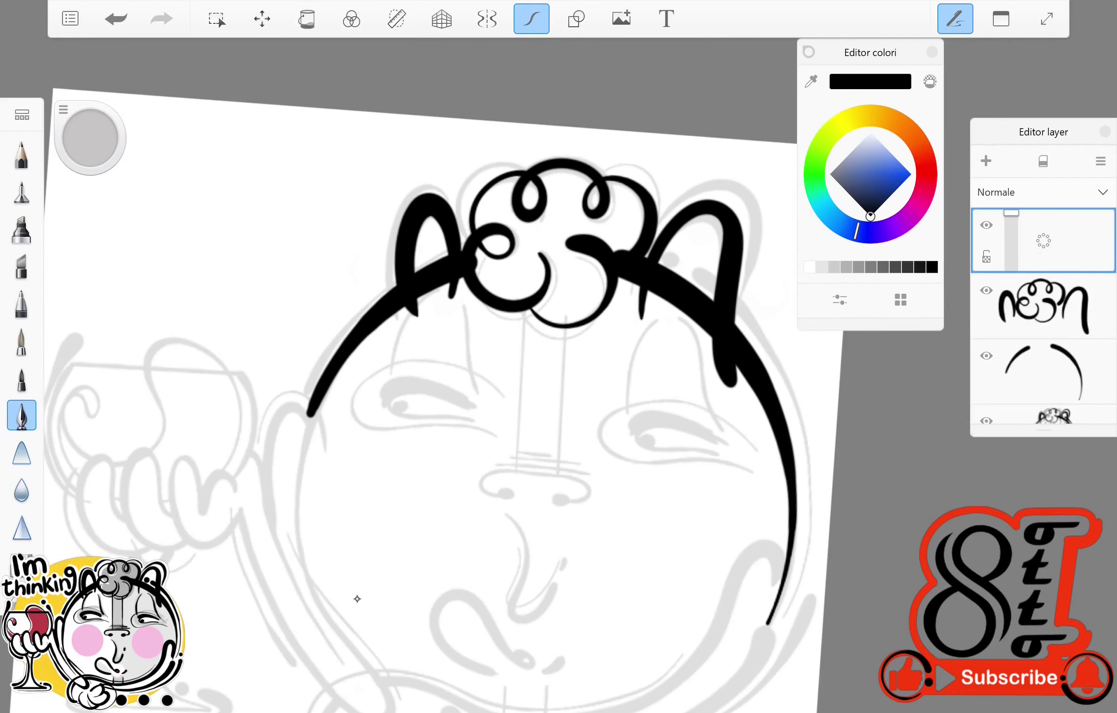
pyautogui.scroll(5, 357, 599)
pyautogui.hotkey('ctrl', 'z')
pyautogui.moveTo(402, 268)
pyautogui.mouseDown()
pyautogui.moveTo(392, 350)
pyautogui.moveTo(398, 548)
pyautogui.mouseUp()
pyautogui.scroll(-5, 559, 356)
pyautogui.scroll(5, 559, 357)
pyautogui.moveTo(376, 297)
pyautogui.mouseDown()
pyautogui.moveTo(505, 518)
pyautogui.moveTo(430, 172)
pyautogui.mouseUp()
pyautogui.hotkey('ctrl', 'z')
pyautogui.scroll(3, 558, 356)
# Ink the long black lines of the raised arm running from the cheek down towards the fist.
pyautogui.click(837, 182)
pyautogui.hotkey('ctrl', 'z')
pyautogui.click(870, 216)
pyautogui.scroll(-3, 558, 357)
pyautogui.moveTo(503, 520); pyautogui.dragTo(438, 342)
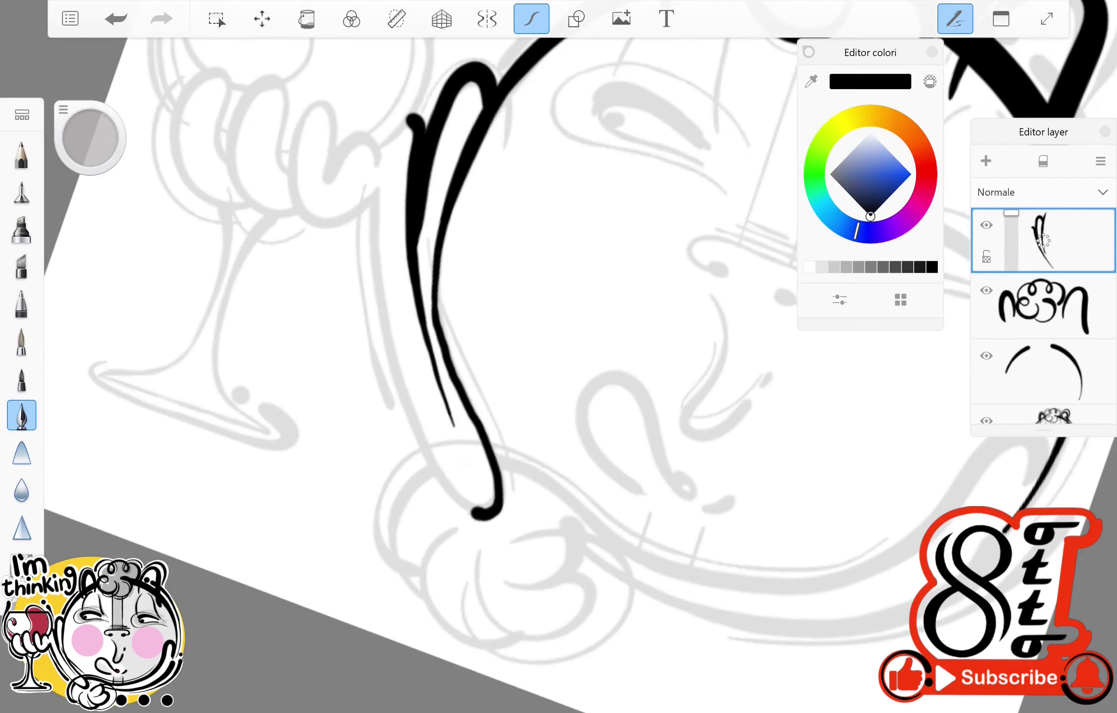
pyautogui.scroll(-3, 559, 357)
pyautogui.scroll(3, 559, 357)
pyautogui.hotkey('ctrl', 'z')
pyautogui.moveTo(495, 549)
pyautogui.mouseDown()
pyautogui.moveTo(391, 431)
pyautogui.moveTo(364, 169)
pyautogui.mouseUp()
# Ink the curled fingers of the hand that grips the wine glass.
pyautogui.scroll(-3, 559, 357)
pyautogui.scroll(3, 559, 356)
pyautogui.scroll(2, 558, 356)
pyautogui.moveTo(298, 396); pyautogui.dragTo(402, 438)
pyautogui.moveTo(347, 270); pyautogui.dragTo(359, 416)
pyautogui.moveTo(414, 298); pyautogui.dragTo(361, 342)
pyautogui.hotkey('ctrl', 'z')
pyautogui.scroll(-1, 559, 356)
pyautogui.moveTo(384, 384); pyautogui.dragTo(345, 270)
pyautogui.moveTo(322, 388); pyautogui.dragTo(291, 293)
pyautogui.scroll(-3, 559, 357)
pyautogui.scroll(3, 558, 357)
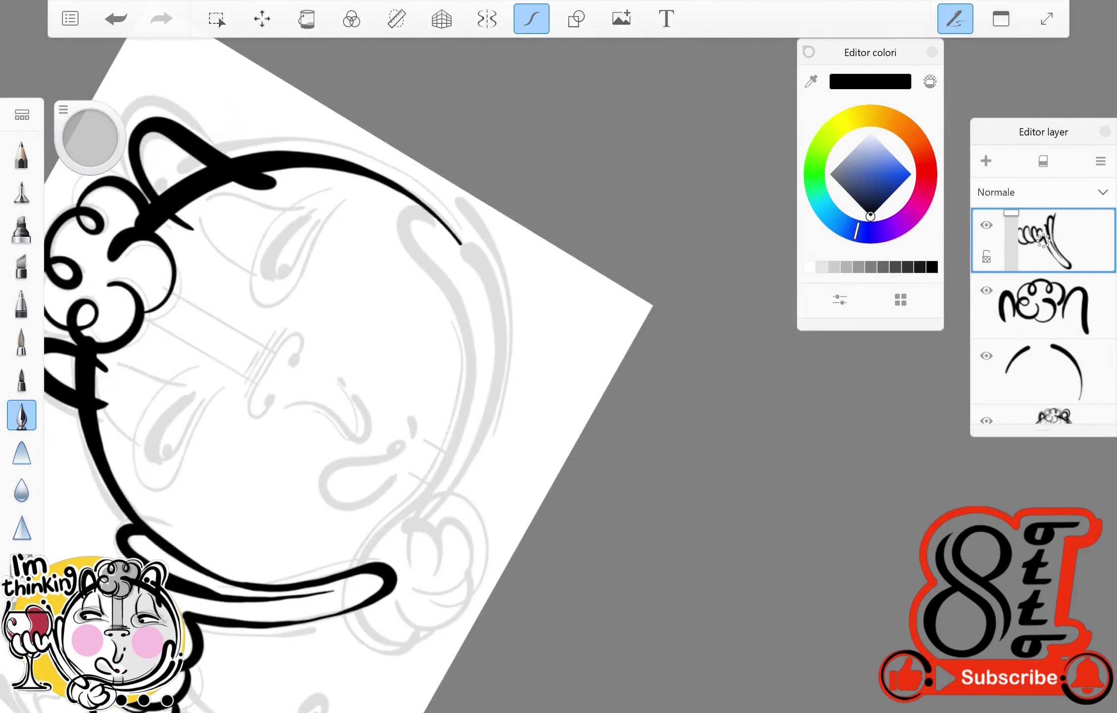
# Ink the inner and outer contours of the other arm curving around the cheek and chin.
pyautogui.hotkey('ctrl', 'z')
pyautogui.moveTo(424, 518)
pyautogui.mouseDown()
pyautogui.moveTo(490, 415)
pyautogui.moveTo(470, 250)
pyautogui.mouseUp()
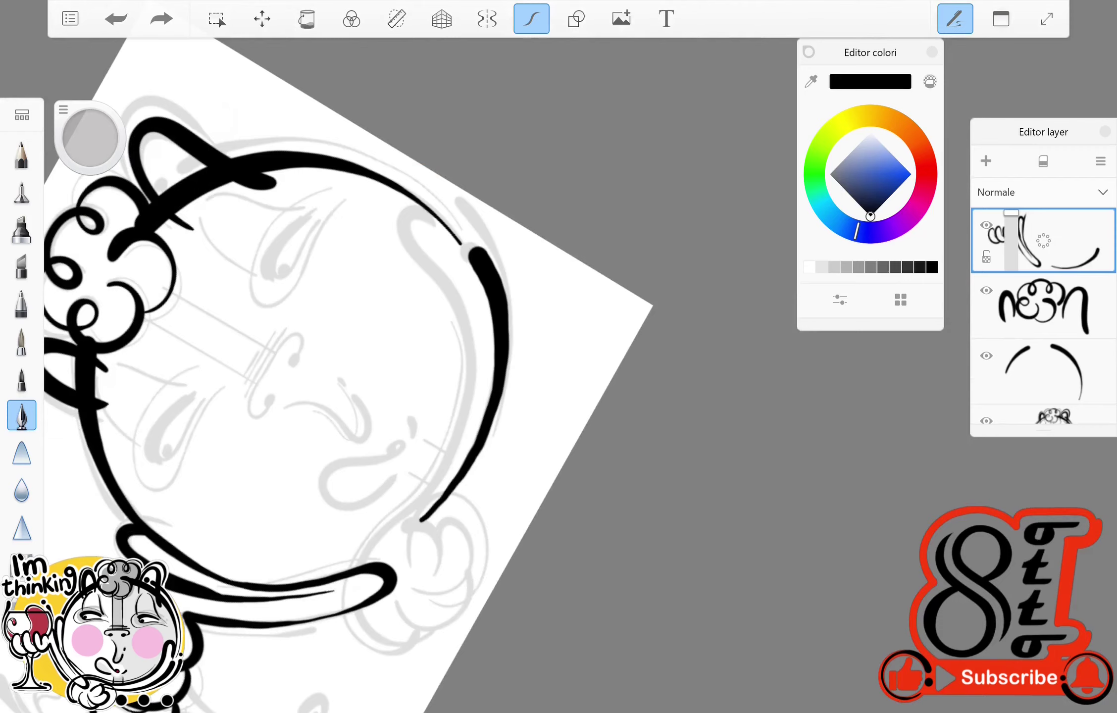
pyautogui.moveTo(421, 503); pyautogui.dragTo(392, 206)
pyautogui.scroll(-3, 559, 357)
pyautogui.scroll(5, 558, 356)
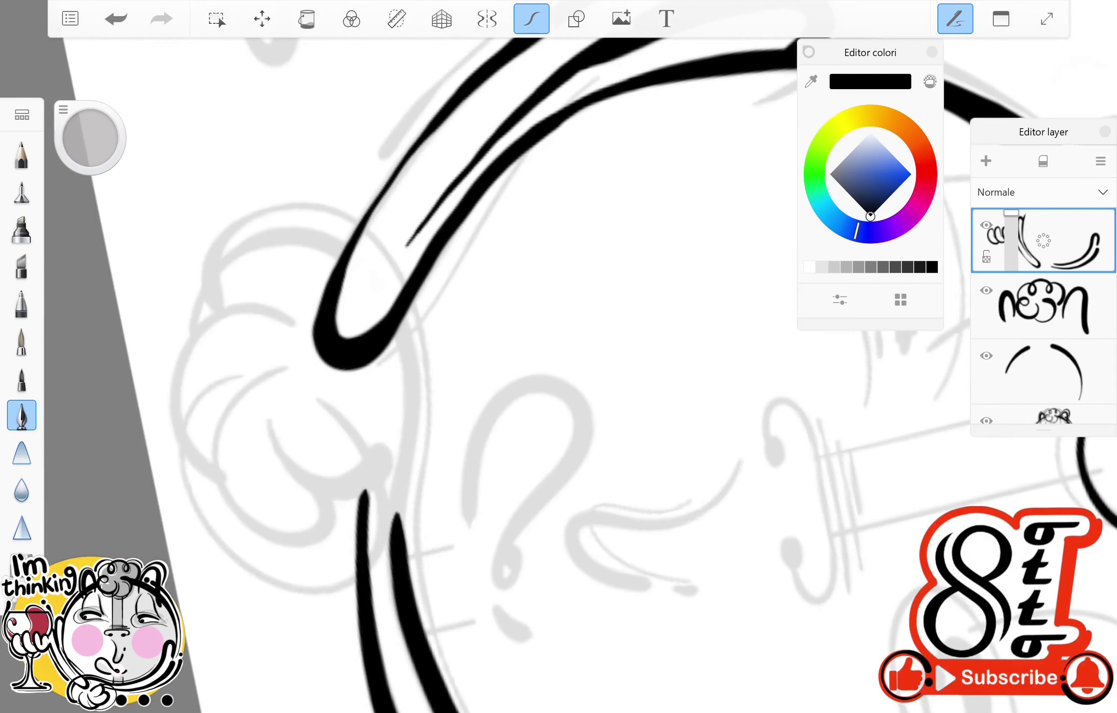
# Add a new layer and ink the outer contour of the fist under the chin.
pyautogui.hotkey('ctrl', 'shift', 'n')
pyautogui.moveTo(188, 325)
pyautogui.mouseDown()
pyautogui.moveTo(421, 451)
pyautogui.moveTo(396, 543)
pyautogui.mouseUp()
pyautogui.hotkey('ctrl', 'z')
pyautogui.moveTo(200, 292); pyautogui.dragTo(386, 570)
pyautogui.scroll(-3, 559, 356)
pyautogui.scroll(5, 559, 357)
# Ink the rounded fingers inside the fist under the chin.
pyautogui.click(841, 300)
pyautogui.moveTo(268, 221)
pyautogui.mouseDown()
pyautogui.moveTo(198, 388)
pyautogui.moveTo(233, 406)
pyautogui.mouseUp()
pyautogui.moveTo(273, 268)
pyautogui.mouseDown()
pyautogui.moveTo(263, 451)
pyautogui.moveTo(342, 396)
pyautogui.mouseUp()
pyautogui.scroll(-2, 559, 357)
pyautogui.moveTo(302, 262)
pyautogui.mouseDown()
pyautogui.moveTo(268, 337)
pyautogui.moveTo(369, 352)
pyautogui.mouseUp()
pyautogui.scroll(2, 559, 357)
pyautogui.hotkey('ctrl', 'z')
pyautogui.moveTo(341, 281); pyautogui.dragTo(438, 399)
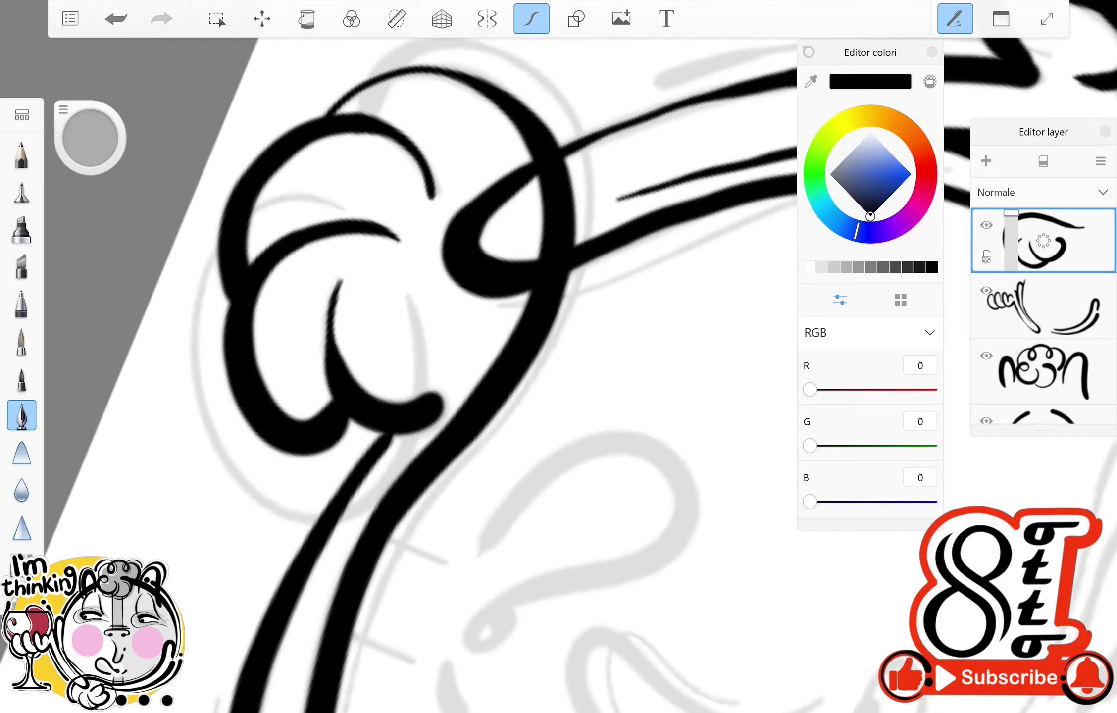
# Add a new layer and ink the two oval nostrils and the curved nose contour joining them.
pyautogui.scroll(-5, 558, 357)
pyautogui.hotkey('ctrl', 'l')
pyautogui.scroll(6, 559, 357)
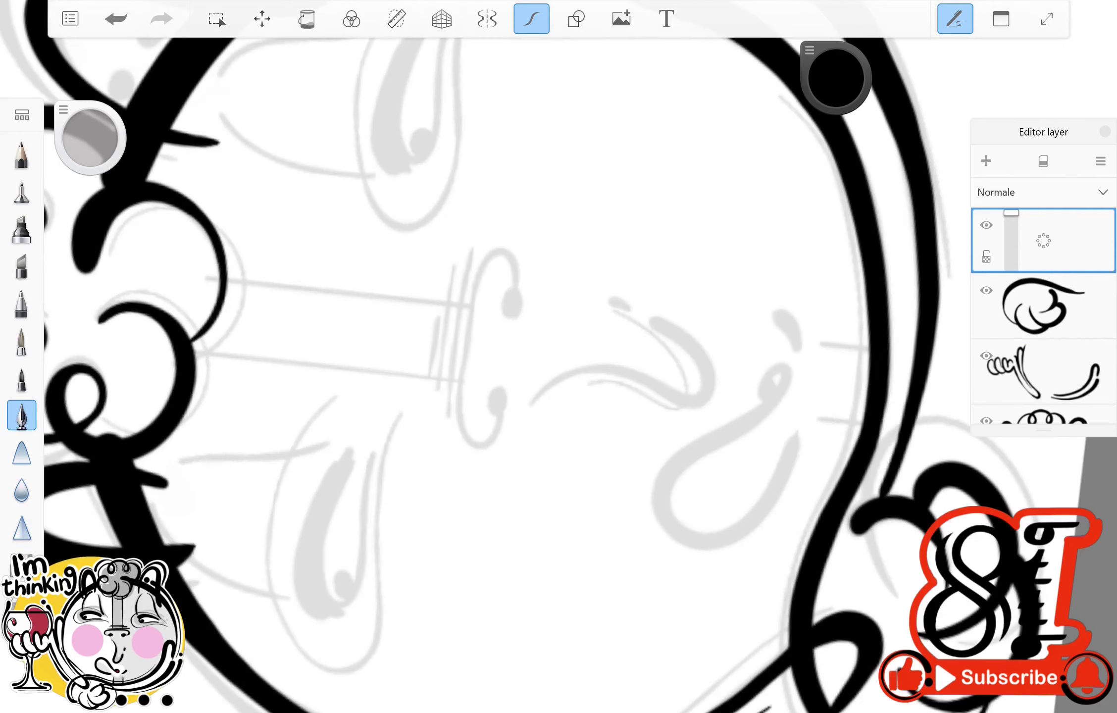
pyautogui.moveTo(506, 292); pyautogui.dragTo(515, 312)
pyautogui.moveTo(495, 391); pyautogui.dragTo(503, 411)
pyautogui.moveTo(520, 280); pyautogui.dragTo(495, 431)
pyautogui.hotkey('ctrl', 'z')
pyautogui.scroll(1, 559, 357)
pyautogui.scroll(2, 559, 357)
pyautogui.moveTo(629, 208)
pyautogui.mouseDown()
pyautogui.moveTo(552, 253)
pyautogui.moveTo(627, 475)
pyautogui.mouseUp()
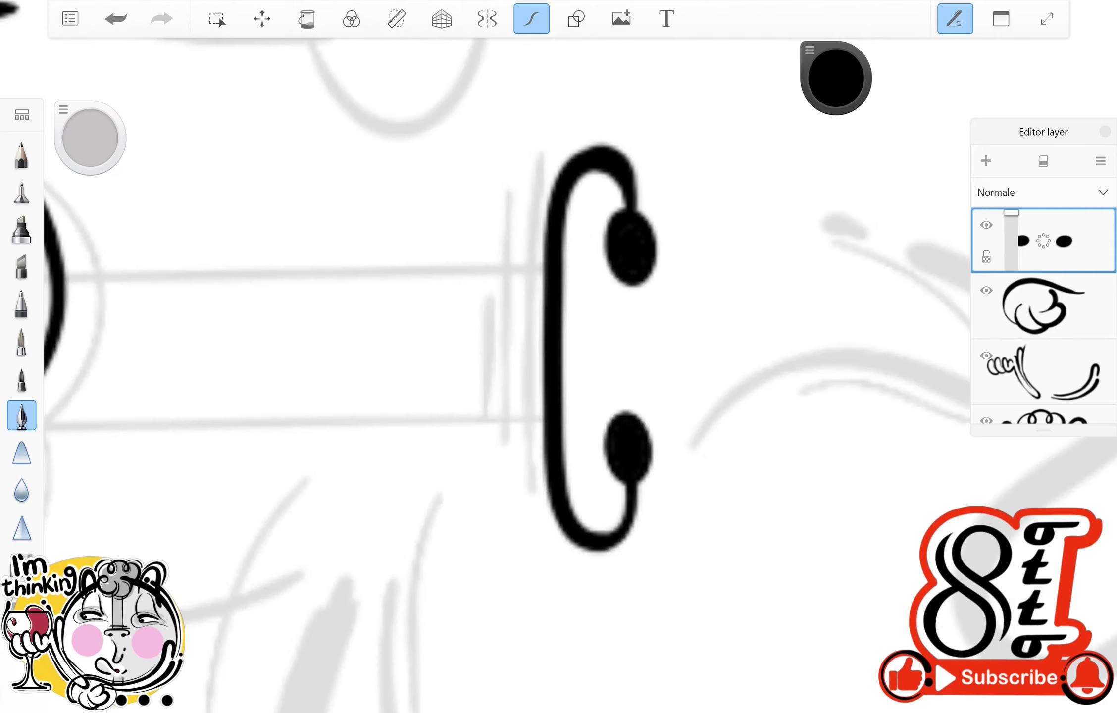
# Ink thin parallel wrinkle lines across the bridge just above the nose.
pyautogui.moveTo(530, 148); pyautogui.dragTo(530, 498)
pyautogui.moveTo(505, 188)
pyautogui.mouseDown()
pyautogui.moveTo(505, 466)
pyautogui.moveTo(490, 235)
pyautogui.moveTo(535, 488)
pyautogui.mouseUp()
pyautogui.scroll(-2, 559, 356)
pyautogui.scroll(1, 559, 357)
# Ink the curved mouth line under the nose and the looping tongue below it.
pyautogui.moveTo(606, 376); pyautogui.dragTo(527, 490)
pyautogui.scroll(-1, 559, 357)
pyautogui.scroll(-1, 559, 356)
pyautogui.moveTo(590, 285)
pyautogui.mouseDown()
pyautogui.moveTo(502, 411)
pyautogui.moveTo(463, 533)
pyautogui.mouseUp()
pyautogui.scroll(-2, 558, 357)
pyautogui.scroll(2, 558, 356)
# Add a new layer and ink the short chin ticks and the straight lines from the hair to the nose.
pyautogui.hotkey('ctrl', 'l')
pyautogui.moveTo(555, 493); pyautogui.dragTo(560, 535)
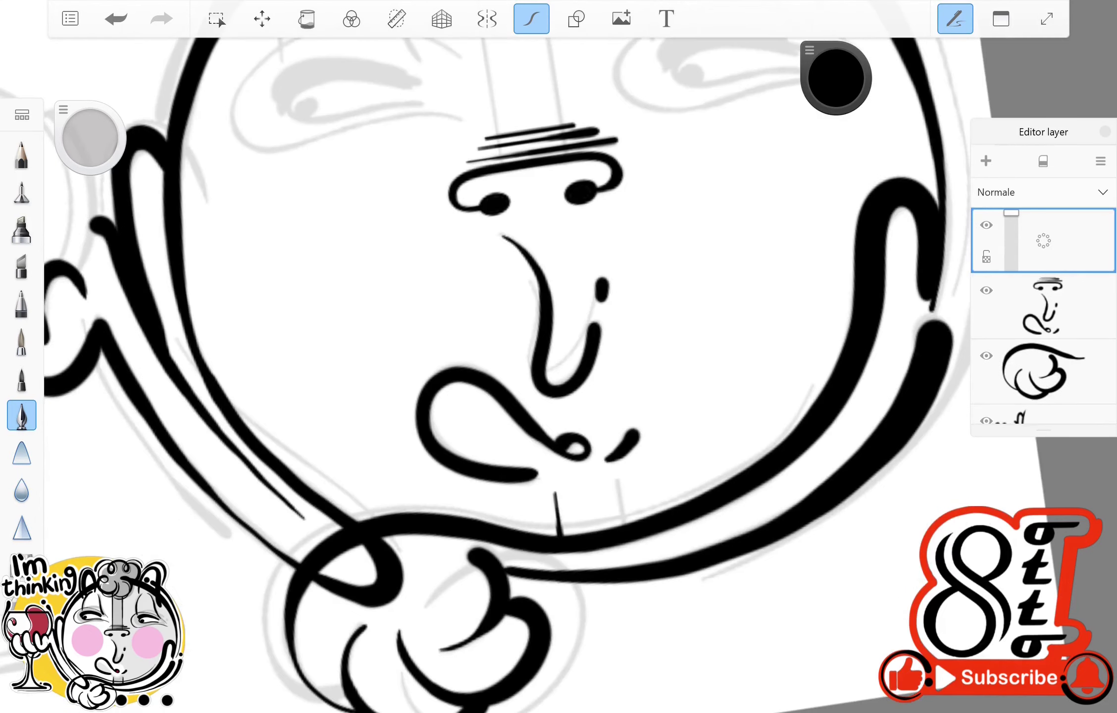
pyautogui.scroll(2, 559, 357)
pyautogui.hotkey('ctrl', 'z')
pyautogui.hotkey('ctrl', 'z')
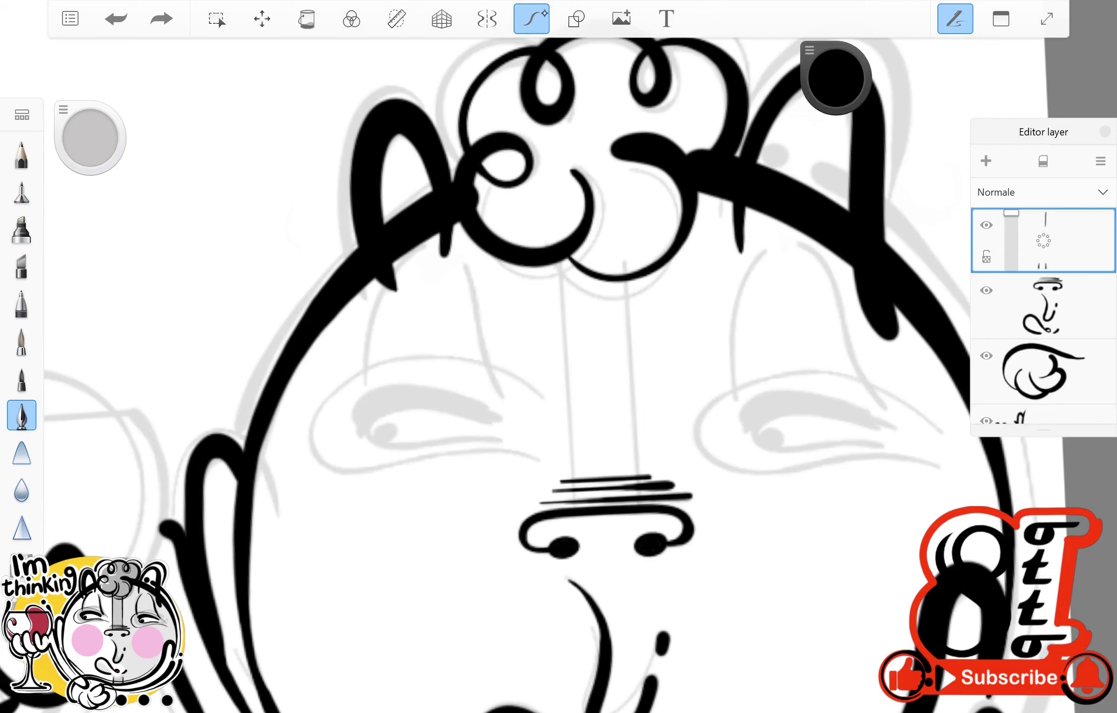
pyautogui.hotkey('ctrl', 'z')
pyautogui.scroll(-2, 559, 357)
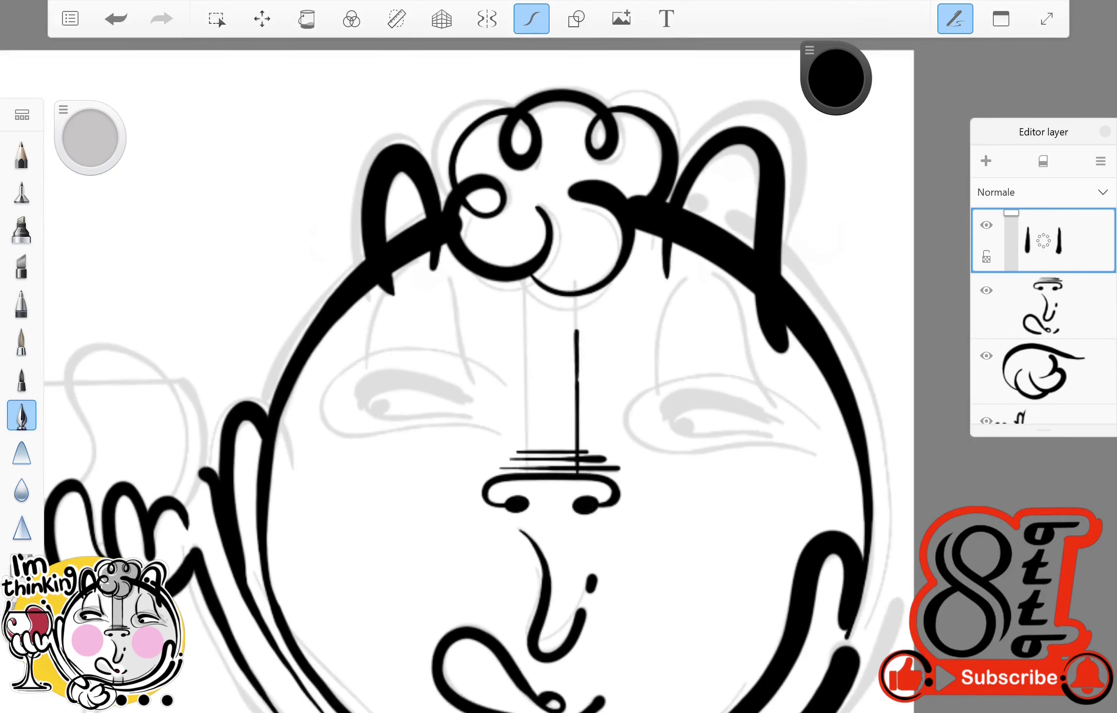
pyautogui.moveTo(526, 276); pyautogui.dragTo(528, 470)
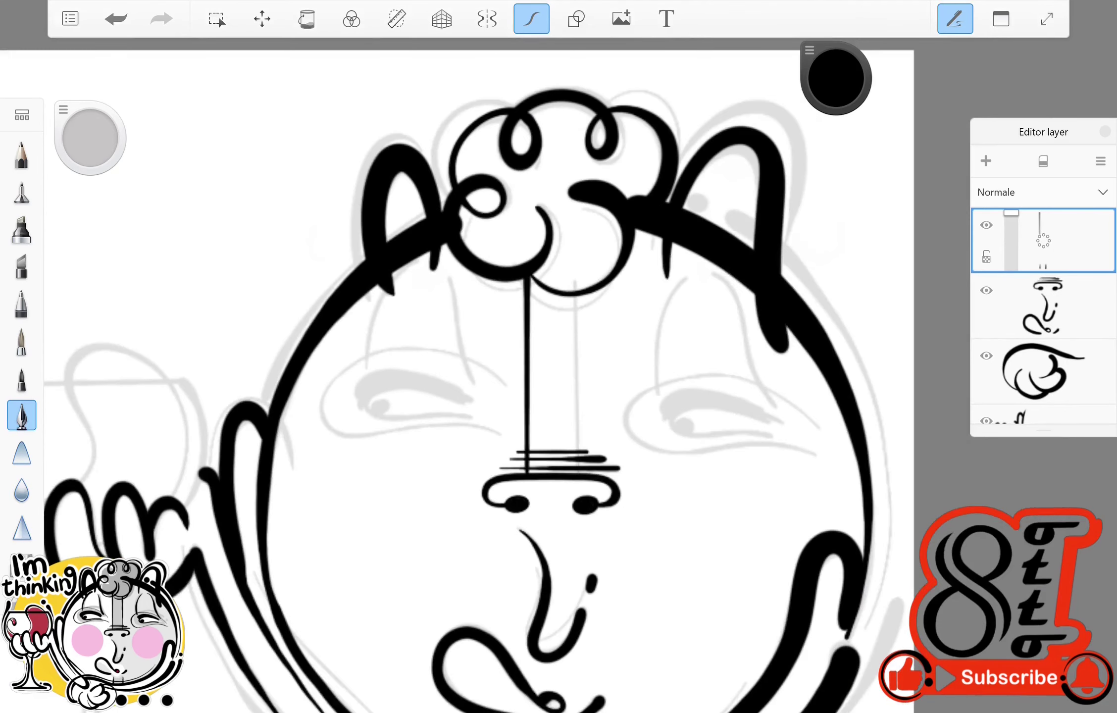
# Ink both half-closed eyes with thick upper lids, thin lower lids and round pupils.
pyautogui.scroll(5, 549, 376)
pyautogui.moveTo(555, 270)
pyautogui.mouseDown()
pyautogui.moveTo(476, 327)
pyautogui.moveTo(534, 263)
pyautogui.moveTo(498, 453)
pyautogui.mouseUp()
pyautogui.scroll(3, 550, 376)
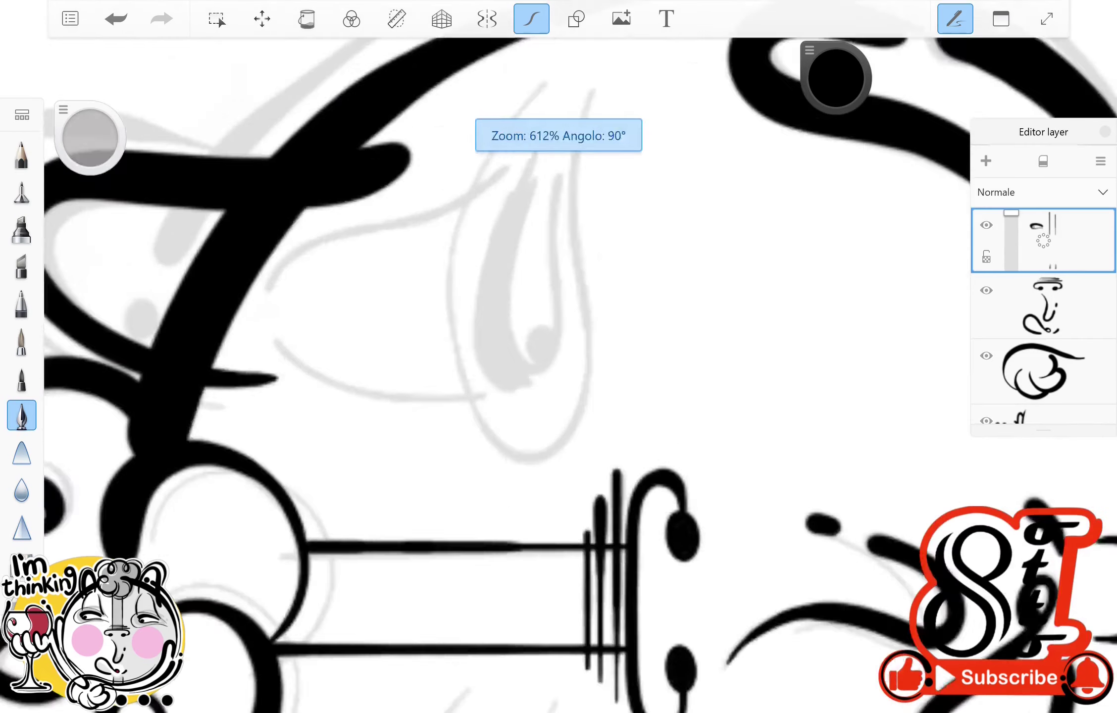
pyautogui.hotkey('ctrl', 'z')
pyautogui.hotkey('ctrl', 'z')
pyautogui.moveTo(566, 369)
pyautogui.mouseDown()
pyautogui.moveTo(521, 448)
pyautogui.moveTo(535, 291)
pyautogui.moveTo(550, 253)
pyautogui.moveTo(543, 450)
pyautogui.moveTo(498, 344)
pyautogui.moveTo(520, 475)
pyautogui.mouseUp()
pyautogui.scroll(-3, 545, 347)
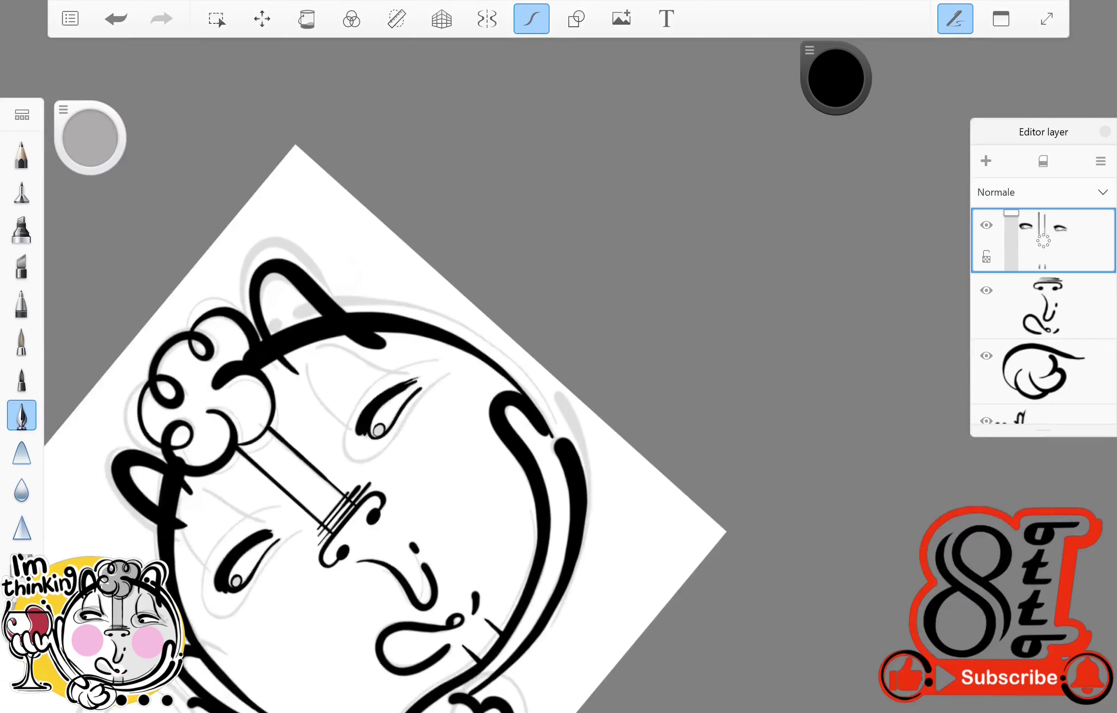
# Switch to the layer with the eyes and tidy the eye strokes with the eraser.
pyautogui.scroll(3, 545, 347)
pyautogui.scroll(-5, 545, 346)
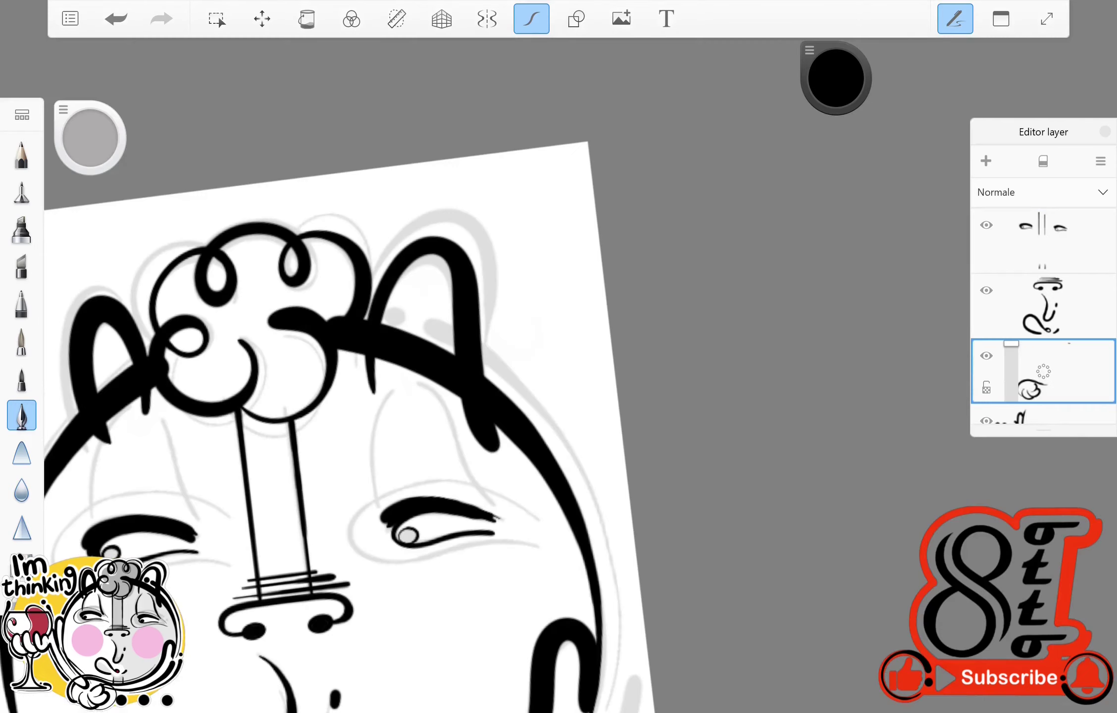
pyautogui.scroll(5, 545, 347)
pyautogui.press('e')
pyautogui.click(1040, 240)
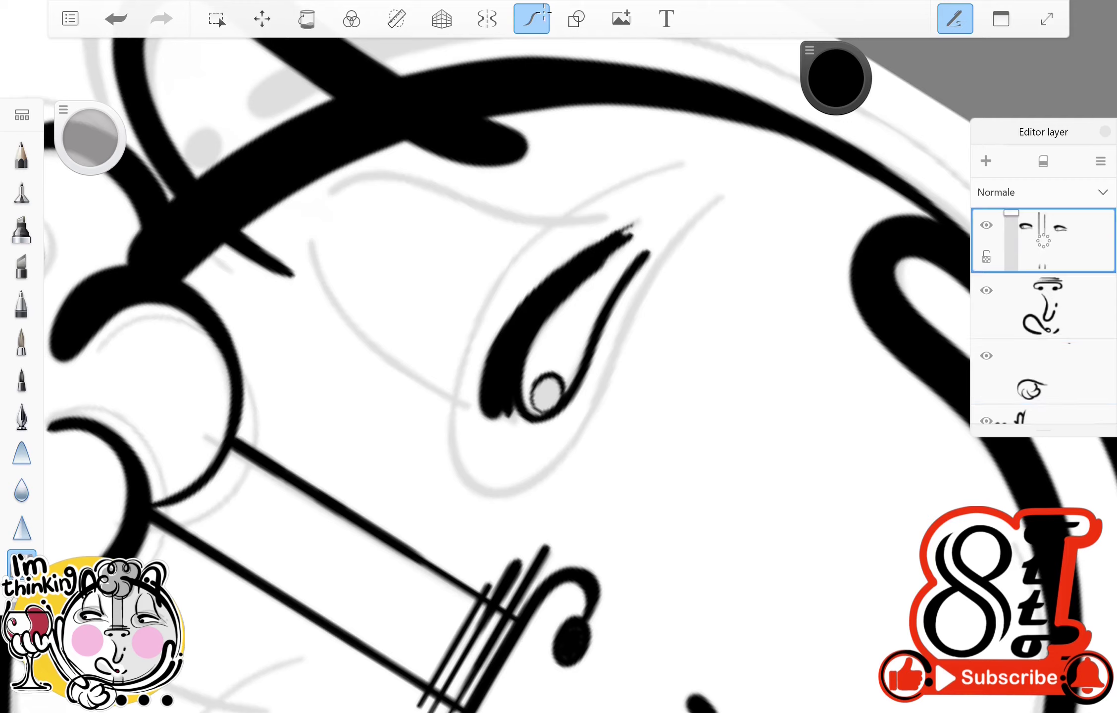
pyautogui.scroll(-5, 559, 357)
pyautogui.scroll(5, 559, 357)
pyautogui.press('e')
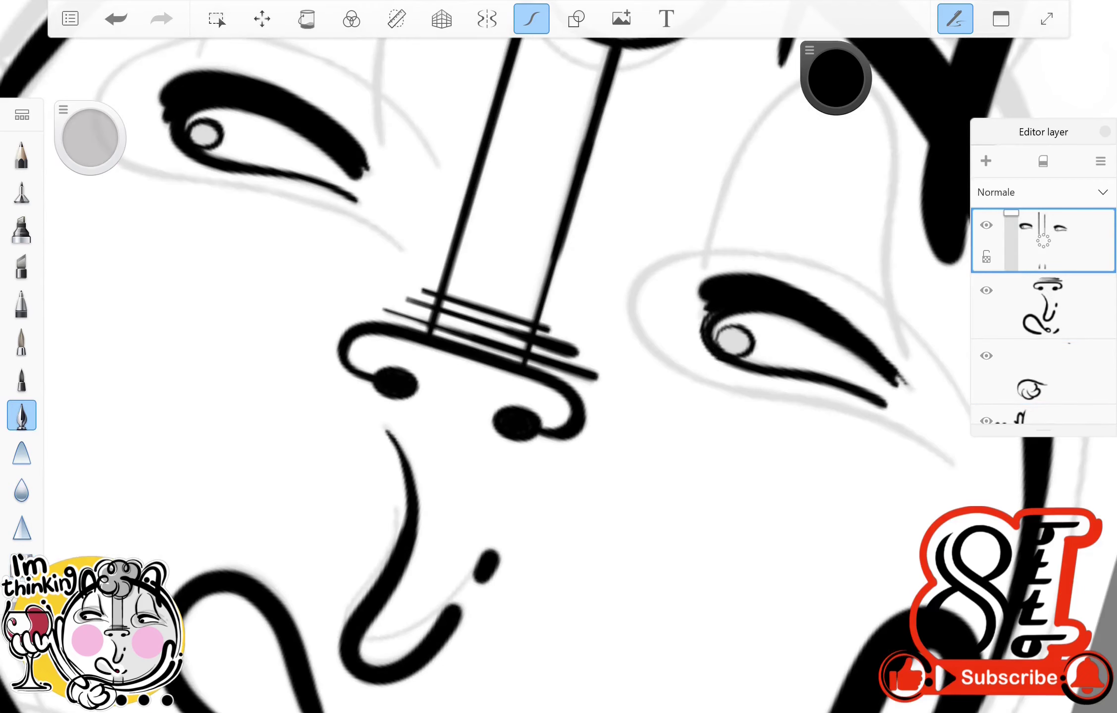
# Ink the curved crease lines between the forehead and both upper eyelids.
pyautogui.scroll(-5, 559, 357)
pyautogui.scroll(3, 559, 357)
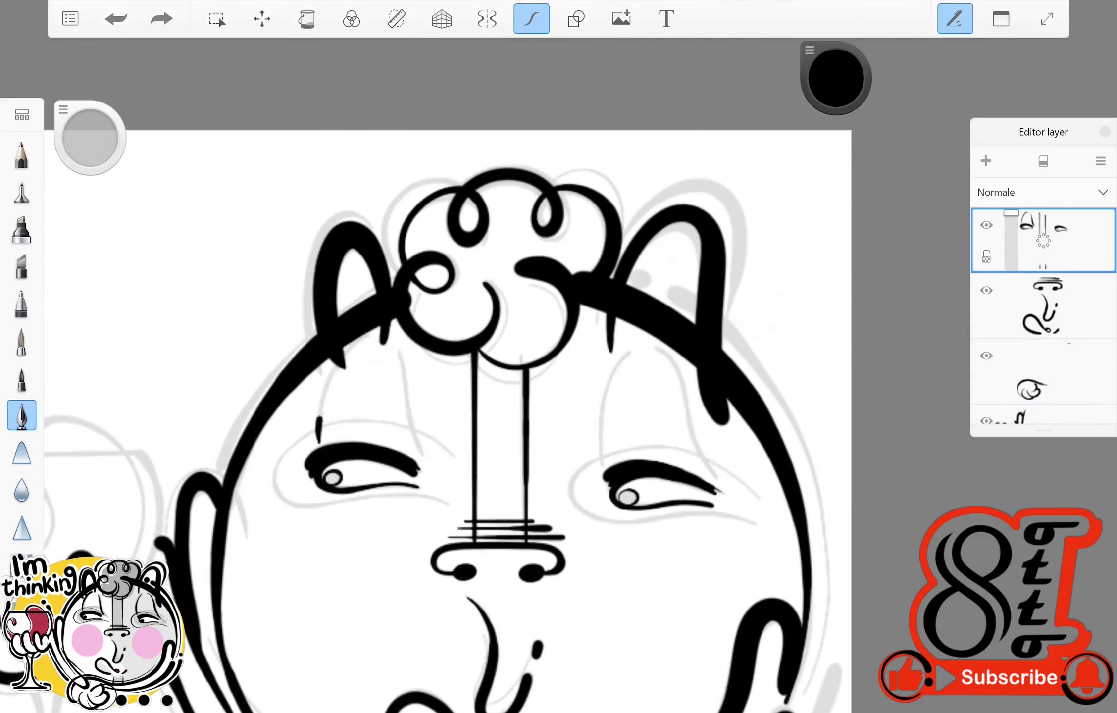
pyautogui.moveTo(412, 406); pyautogui.dragTo(429, 468)
pyautogui.scroll(3, 559, 357)
pyautogui.click(115, 19)
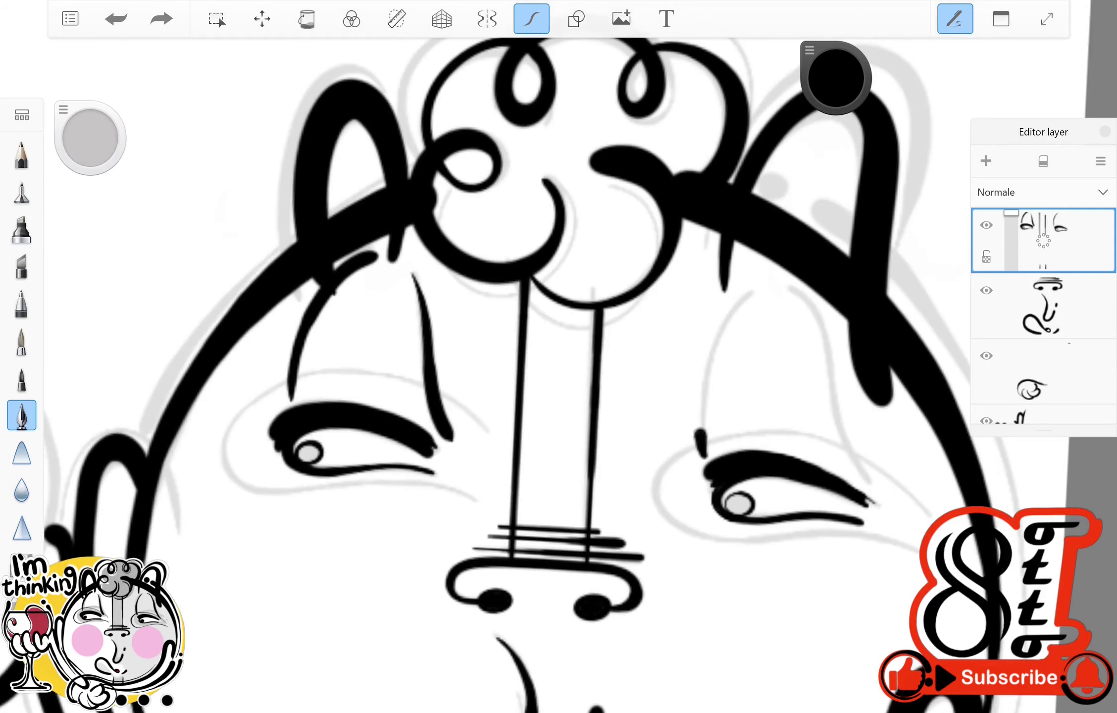
pyautogui.moveTo(701, 436)
pyautogui.mouseDown()
pyautogui.moveTo(753, 290)
pyautogui.moveTo(879, 495)
pyautogui.mouseUp()
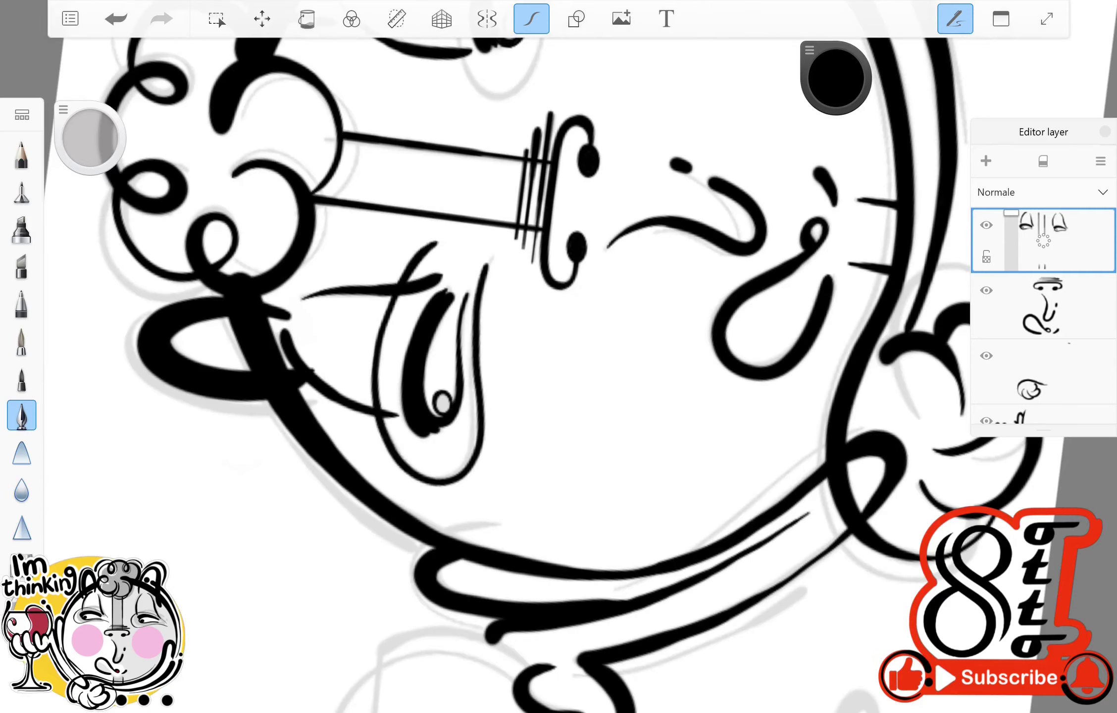
# Fill the pupils of both eyes with black.
pyautogui.scroll(-5, 559, 357)
pyautogui.click(307, 19)
pyautogui.click(490, 421)
pyautogui.click(115, 19)
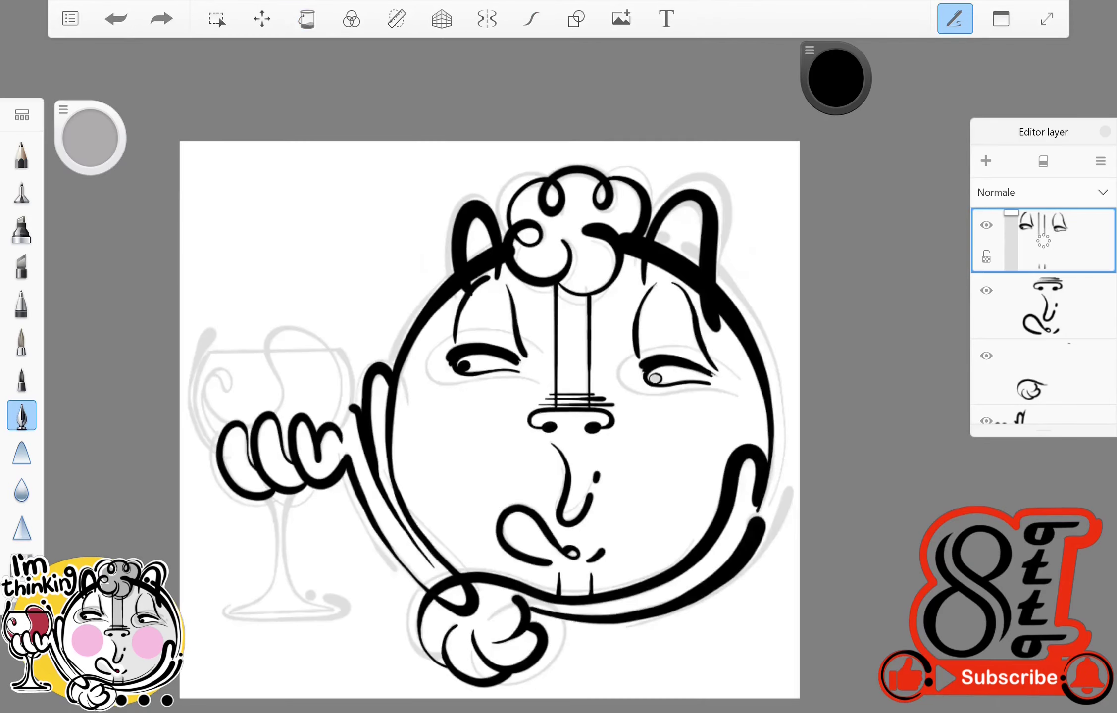
pyautogui.scroll(3, 559, 356)
pyautogui.scroll(-3, 559, 356)
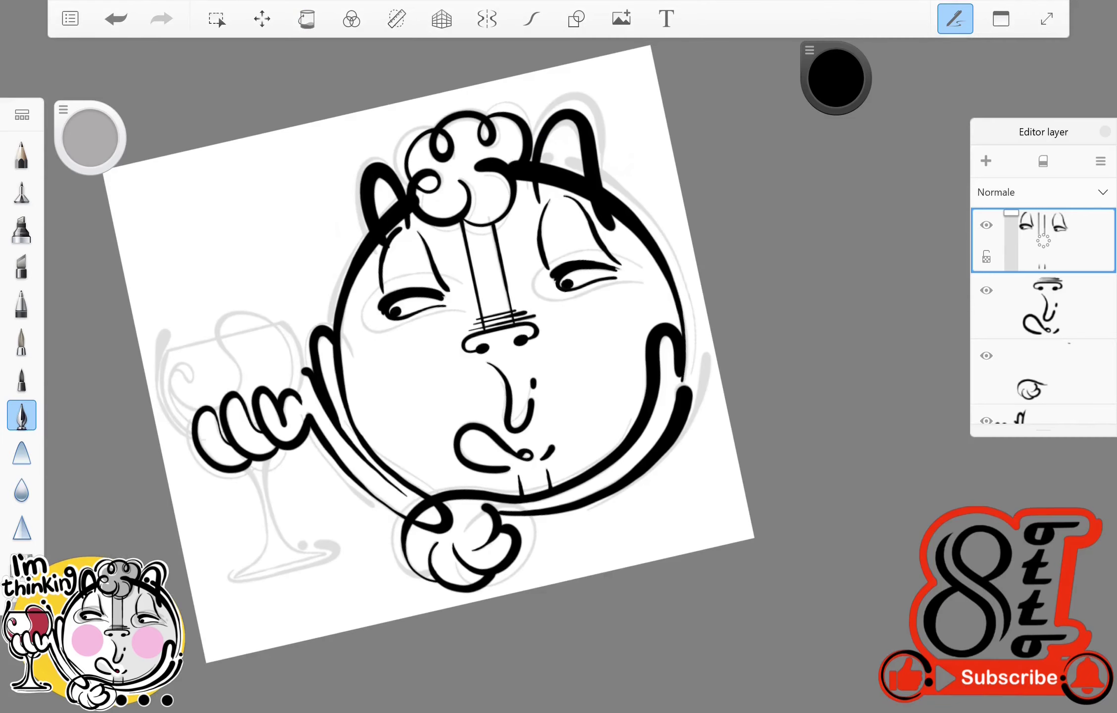
pyautogui.scroll(2, 558, 356)
# Select the fist's layer and erase the fist lines that overlap the arm.
pyautogui.click(1044, 306)
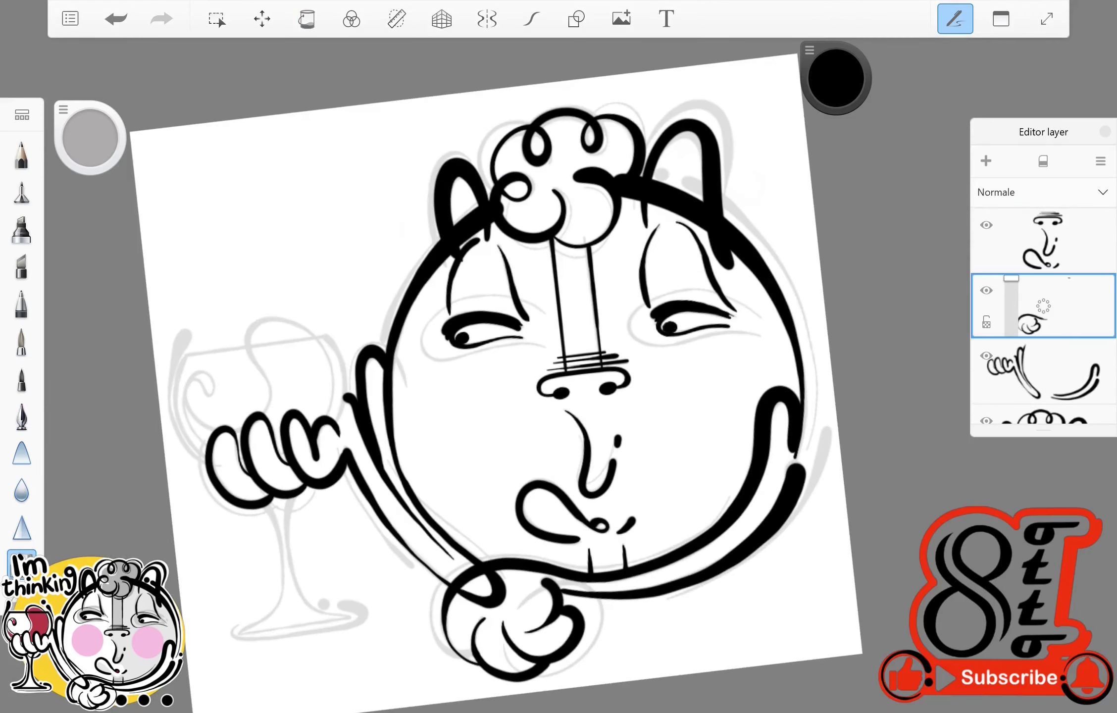
pyautogui.scroll(3, 559, 357)
pyautogui.scroll(-4, 559, 356)
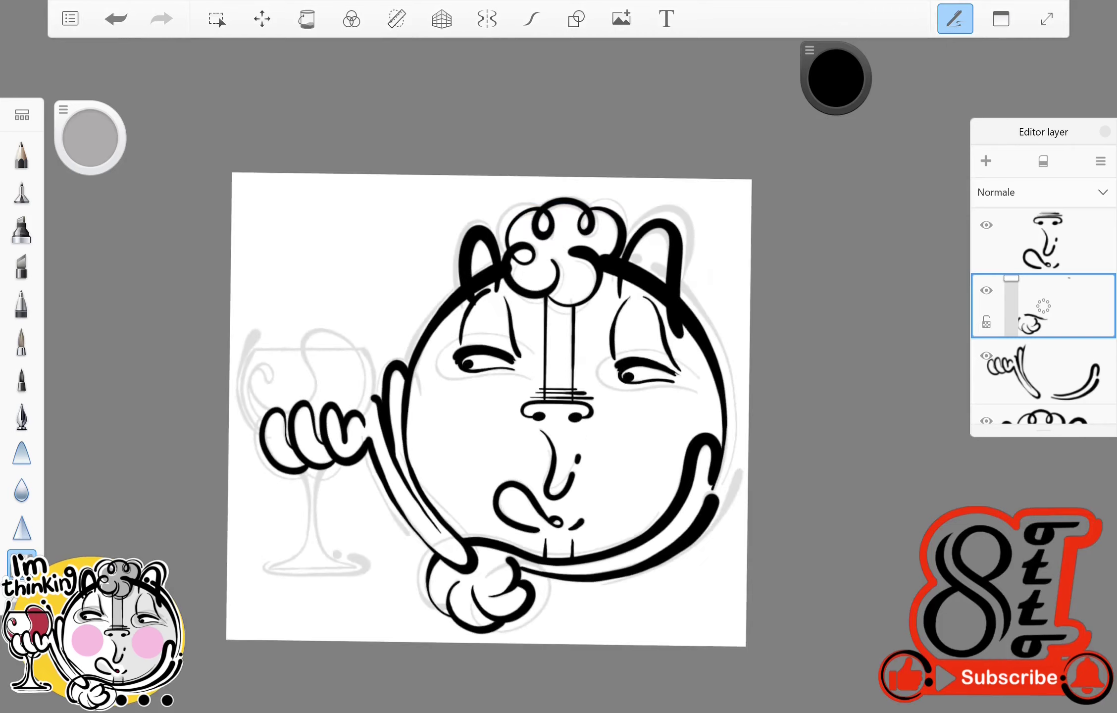
# Select the head outline's layer and clean up the line where it meets the hair curls.
pyautogui.scroll(-2, 1044, 317)
pyautogui.click(1044, 342)
pyautogui.scroll(3, 558, 356)
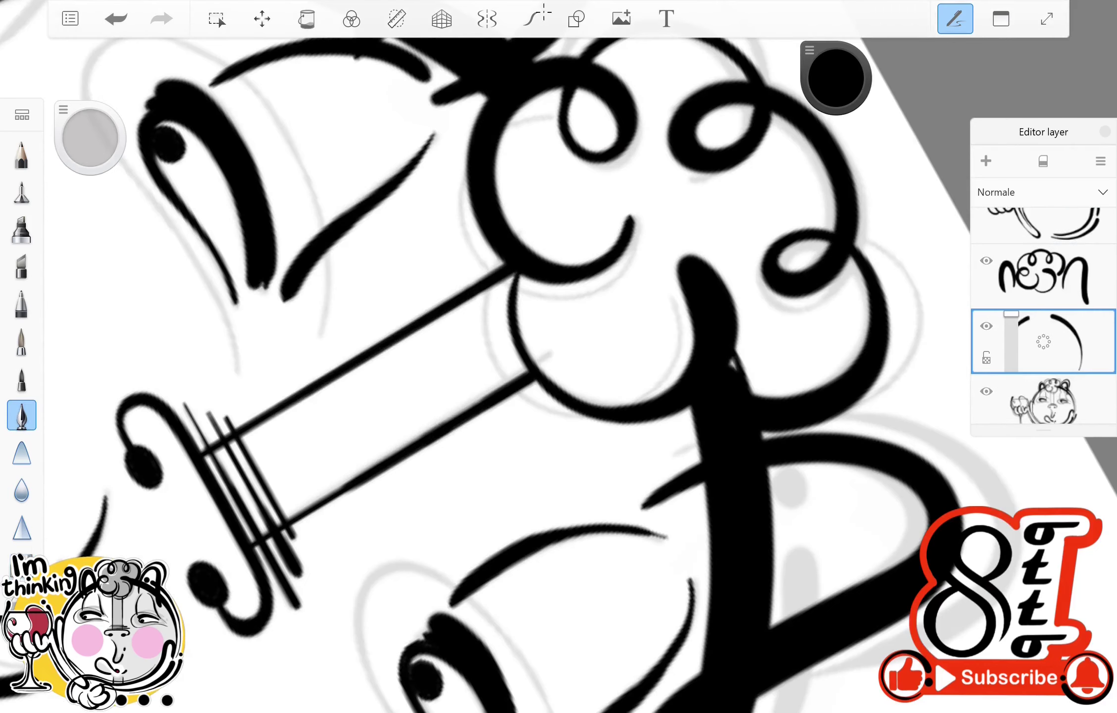
pyautogui.scroll(-4, 559, 357)
pyautogui.scroll(-2, 1044, 317)
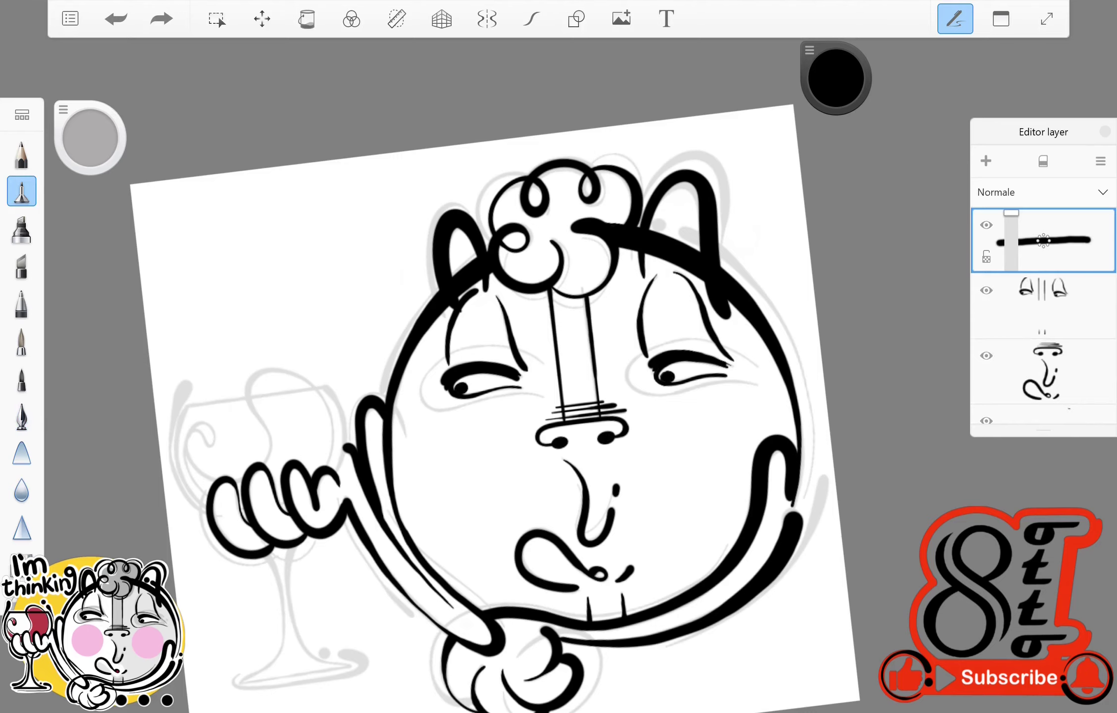
# Ink the wine glass's straight rim and the curved sides of its bowl using the predictive stroke.
pyautogui.scroll(4, 559, 356)
pyautogui.click(531, 18)
pyautogui.moveTo(329, 270)
pyautogui.mouseDown()
pyautogui.moveTo(329, 607)
pyautogui.moveTo(516, 267)
pyautogui.mouseUp()
pyautogui.moveTo(325, 607)
pyautogui.mouseDown()
pyautogui.moveTo(375, 626)
pyautogui.moveTo(517, 628)
pyautogui.moveTo(575, 592)
pyautogui.mouseUp()
pyautogui.scroll(-4, 559, 357)
pyautogui.scroll(4, 559, 357)
# Ink the wine glass's flat base and both flaring sides of its stem.
pyautogui.click(545, 158)
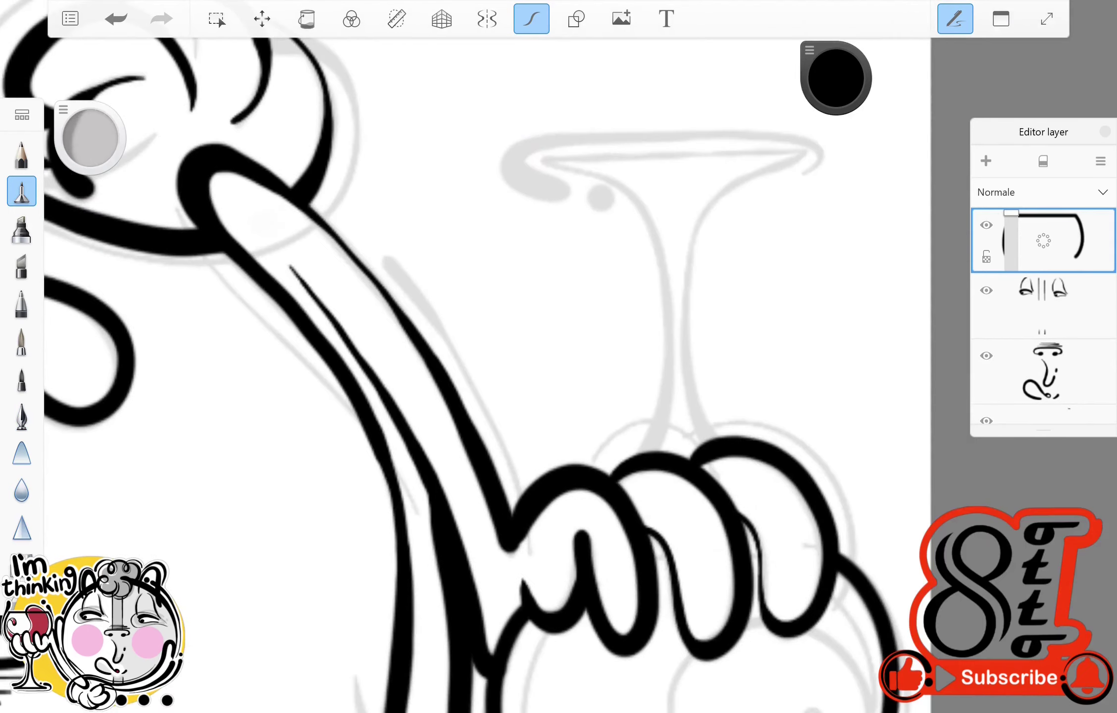
pyautogui.moveTo(544, 157); pyautogui.dragTo(815, 148)
pyautogui.moveTo(592, 166)
pyautogui.mouseDown()
pyautogui.moveTo(647, 234)
pyautogui.moveTo(665, 330)
pyautogui.moveTo(644, 452)
pyautogui.mouseUp()
pyautogui.moveTo(793, 166)
pyautogui.mouseDown()
pyautogui.moveTo(679, 360)
pyautogui.moveTo(728, 458)
pyautogui.mouseUp()
pyautogui.scroll(-4, 496, 357)
pyautogui.scroll(5, 495, 357)
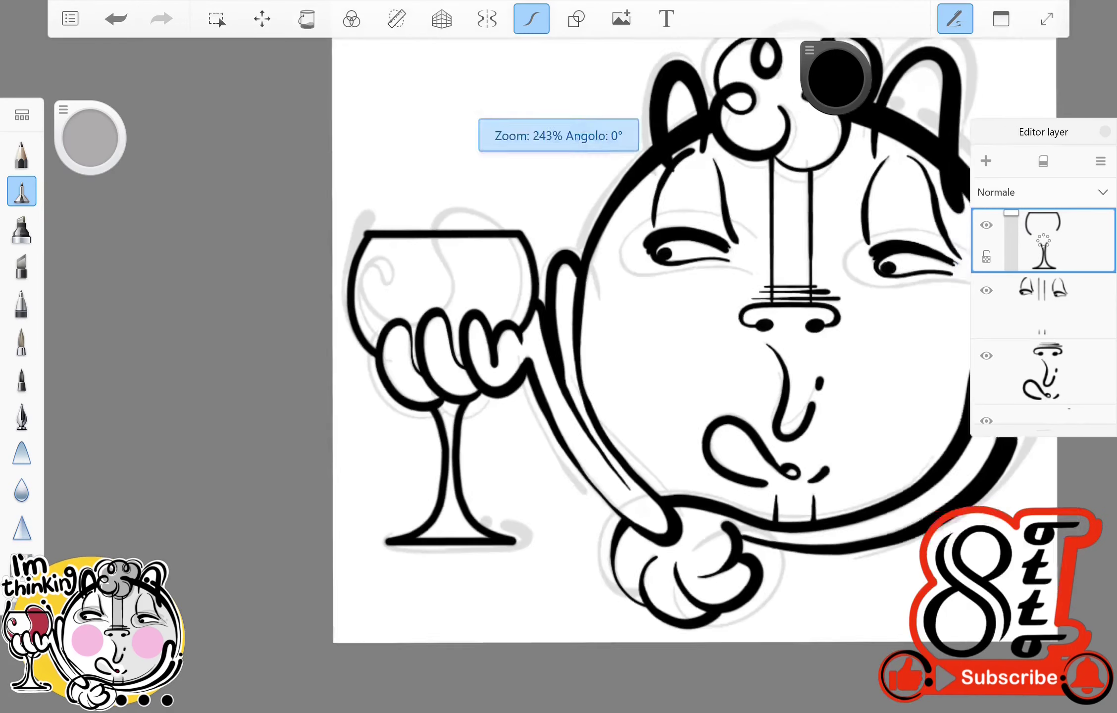
# Switch to the inking pen and draw the small swirl and the large looping curve on the glass's bowl.
pyautogui.click(21, 415)
pyautogui.moveTo(359, 230)
pyautogui.mouseDown()
pyautogui.moveTo(426, 266)
pyautogui.moveTo(389, 203)
pyautogui.mouseUp()
pyautogui.hotkey('ctrl', 'z')
pyautogui.scroll(-3, 559, 357)
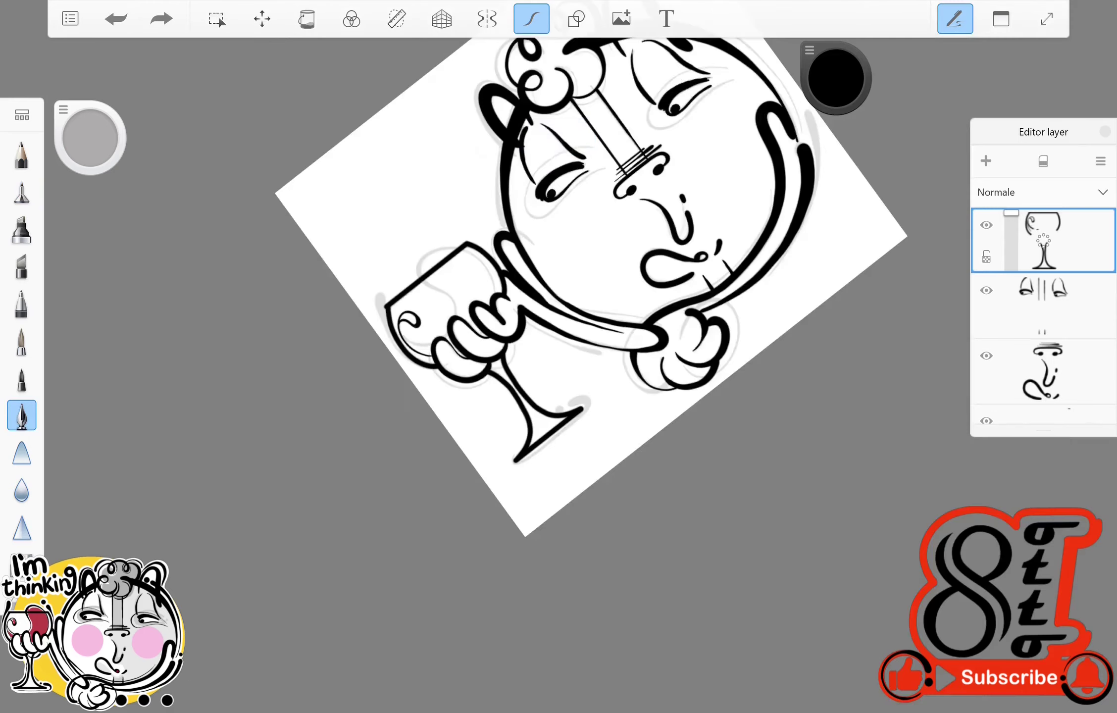
pyautogui.scroll(5, 446, 317)
pyautogui.scroll(-3, 558, 357)
pyautogui.moveTo(538, 389)
pyautogui.mouseDown()
pyautogui.moveTo(510, 345)
pyautogui.moveTo(617, 106)
pyautogui.moveTo(726, 396)
pyautogui.moveTo(699, 424)
pyautogui.mouseUp()
pyautogui.scroll(-3, 559, 356)
pyautogui.press('Home')
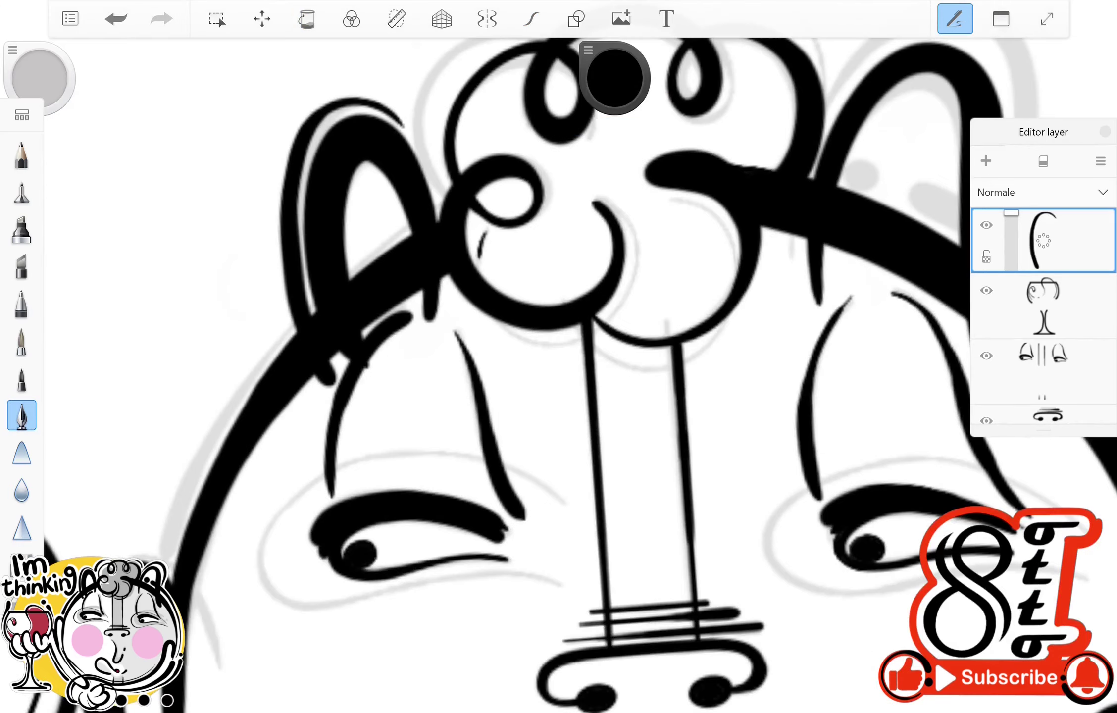
# Turn on the predictive stroke and ink thin secondary contours around the lower hair curls.
pyautogui.hotkey('ctrl', 'z')
pyautogui.click(532, 18)
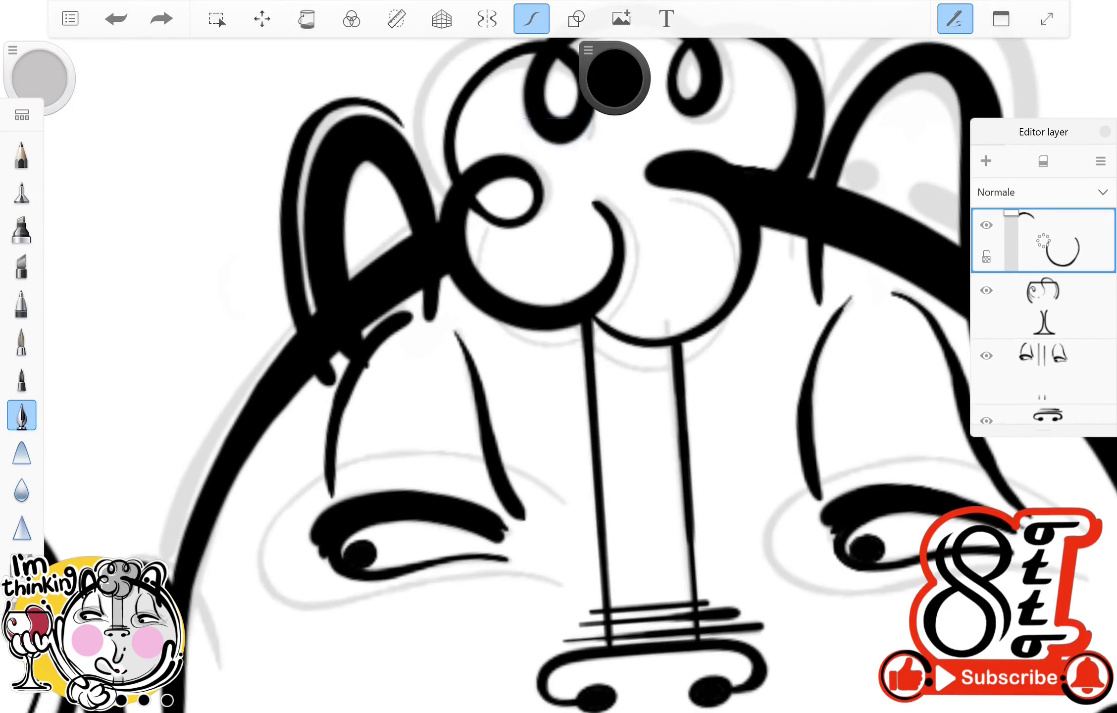
pyautogui.scroll(-2, 587, 375)
pyautogui.hotkey('ctrl', 'z')
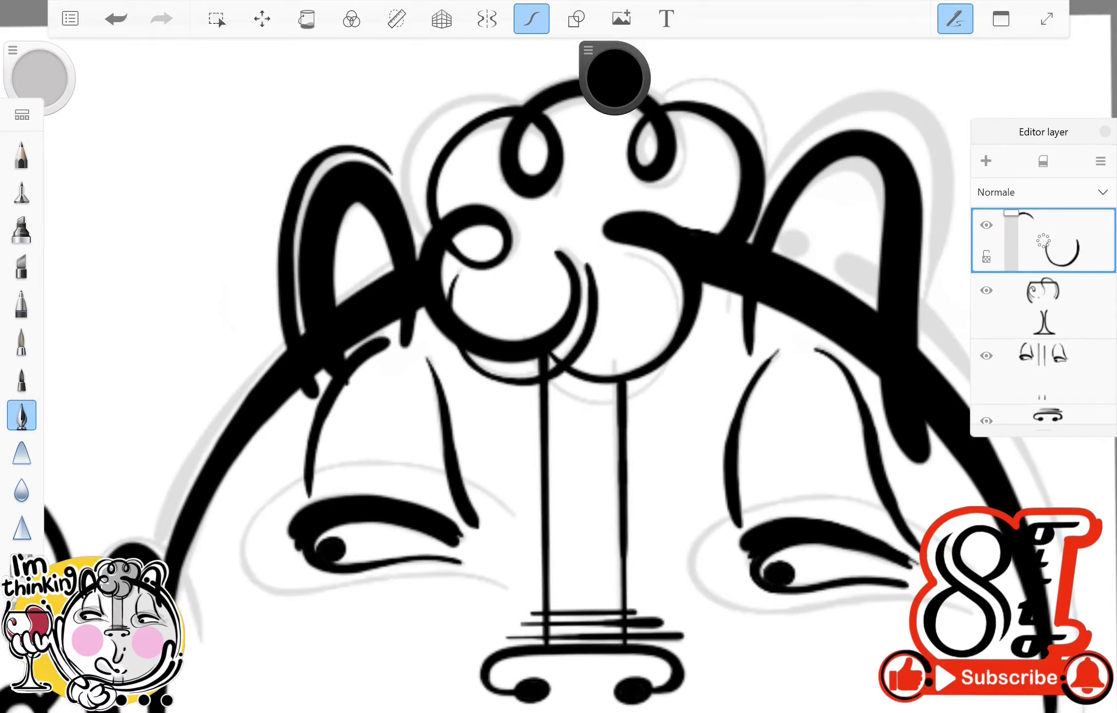
pyautogui.moveTo(545, 347); pyautogui.dragTo(664, 37)
pyautogui.moveTo(803, 634); pyautogui.dragTo(694, 435)
pyautogui.moveTo(545, 346); pyautogui.dragTo(446, 446)
pyautogui.scroll(3, 545, 446)
pyautogui.scroll(2, 545, 396)
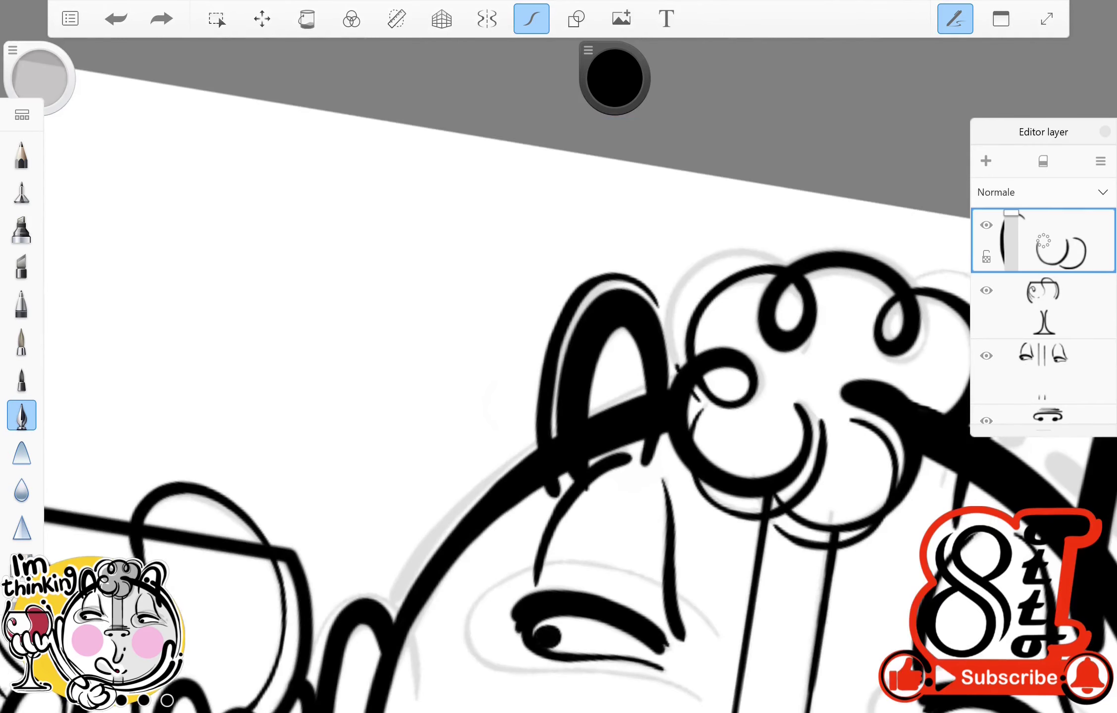
# Ink secondary contour strokes along the upper hair curls.
pyautogui.moveTo(817, 275); pyautogui.dragTo(815, 344)
pyautogui.moveTo(544, 347); pyautogui.dragTo(495, 446)
pyautogui.moveTo(743, 262); pyautogui.dragTo(802, 228)
pyautogui.moveTo(545, 347); pyautogui.dragTo(446, 446)
pyautogui.scroll(3, 545, 346)
pyautogui.moveTo(792, 285)
pyautogui.mouseDown()
pyautogui.moveTo(855, 364)
pyautogui.moveTo(728, 337)
pyautogui.mouseUp()
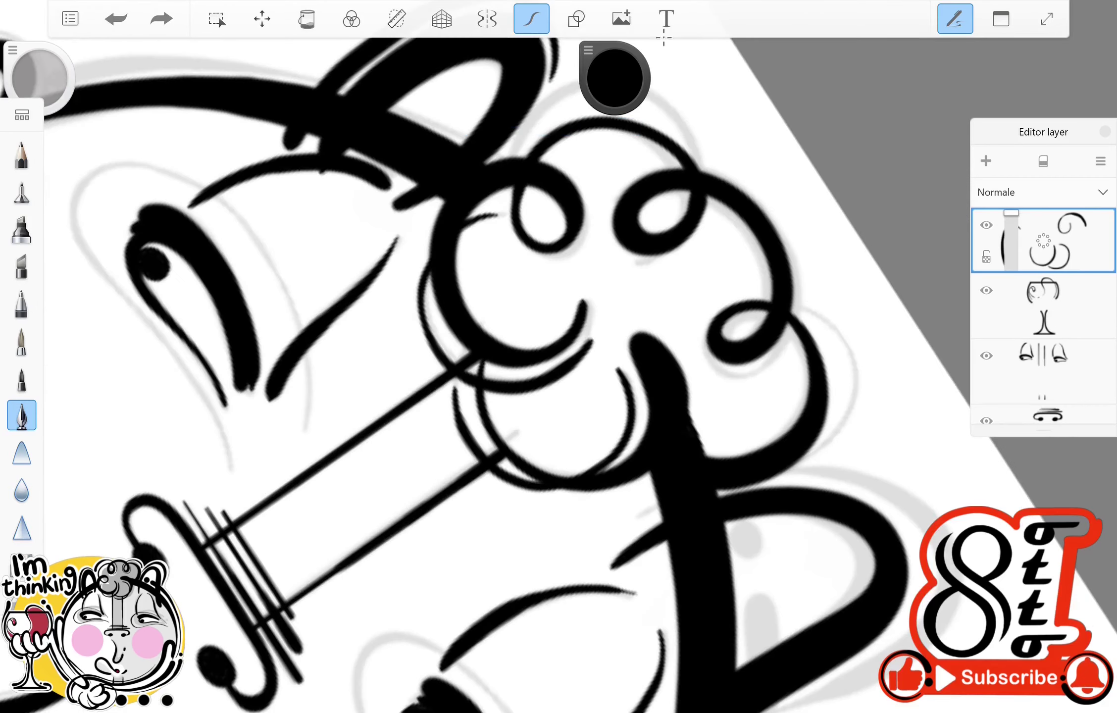
# Ink the outer contour arcs around the hair tuft's sides and small loops, undoing the unwanted strokes.
pyautogui.moveTo(545, 347); pyautogui.dragTo(446, 446)
pyautogui.moveTo(713, 427)
pyautogui.mouseDown()
pyautogui.moveTo(661, 627)
pyautogui.moveTo(736, 520)
pyautogui.moveTo(714, 428)
pyautogui.mouseUp()
pyautogui.hotkey('ctrl', 'z')
pyautogui.hotkey('ctrl', 'z')
pyautogui.moveTo(694, 411)
pyautogui.mouseDown()
pyautogui.moveTo(594, 478)
pyautogui.moveTo(668, 483)
pyautogui.mouseUp()
pyautogui.moveTo(555, 301); pyautogui.dragTo(671, 302)
pyautogui.moveTo(659, 117); pyautogui.dragTo(703, 258)
pyautogui.moveTo(486, 75); pyautogui.dragTo(664, 129)
# Ink the outer contour and dots of the right ear and a second line along the head's right side.
pyautogui.moveTo(545, 347)
pyautogui.mouseDown()
pyautogui.moveTo(446, 446)
pyautogui.moveTo(475, 582)
pyautogui.mouseUp()
pyautogui.moveTo(595, 421); pyautogui.dragTo(590, 574)
pyautogui.moveTo(545, 347)
pyautogui.mouseDown()
pyautogui.moveTo(446, 297)
pyautogui.moveTo(446, 247)
pyautogui.mouseUp()
pyautogui.moveTo(495, 347)
pyautogui.mouseDown()
pyautogui.moveTo(446, 297)
pyautogui.moveTo(495, 346)
pyautogui.moveTo(397, 396)
pyautogui.mouseUp()
pyautogui.moveTo(446, 346); pyautogui.dragTo(545, 298)
pyautogui.moveTo(446, 283); pyautogui.dragTo(496, 497)
pyautogui.moveTo(545, 297); pyautogui.dragTo(495, 346)
pyautogui.moveTo(517, 260); pyautogui.dragTo(553, 391)
pyautogui.hotkey('ctrl', 'z')
pyautogui.hotkey('ctrl', 'z')
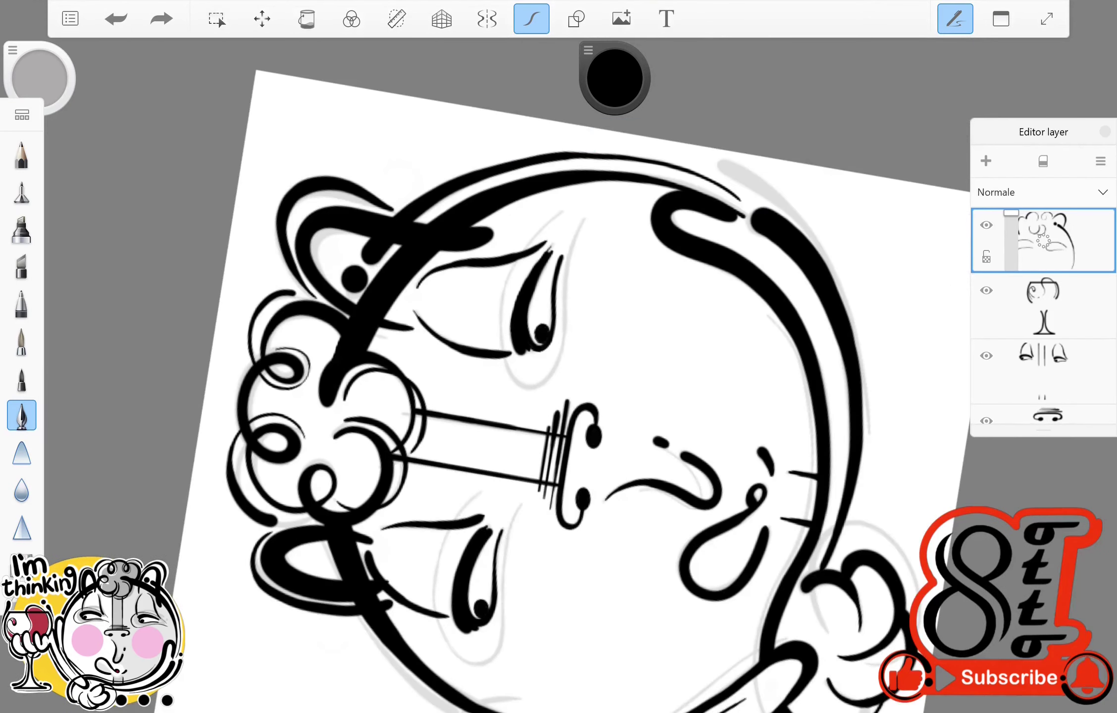
# Ink thin outlines around the eyes and secondary contour strokes along the head's left side.
pyautogui.moveTo(495, 347); pyautogui.dragTo(396, 396)
pyautogui.hotkey('ctrl', 'z')
pyautogui.hotkey('ctrl', 'z')
pyautogui.moveTo(495, 347)
pyautogui.mouseDown()
pyautogui.moveTo(446, 396)
pyautogui.moveTo(495, 346)
pyautogui.mouseUp()
pyautogui.moveTo(713, 149); pyautogui.dragTo(718, 326)
pyautogui.moveTo(634, 198); pyautogui.dragTo(590, 446)
pyautogui.moveTo(495, 347)
pyautogui.mouseDown()
pyautogui.moveTo(445, 371)
pyautogui.moveTo(446, 396)
pyautogui.mouseUp()
pyautogui.scroll(3, 496, 347)
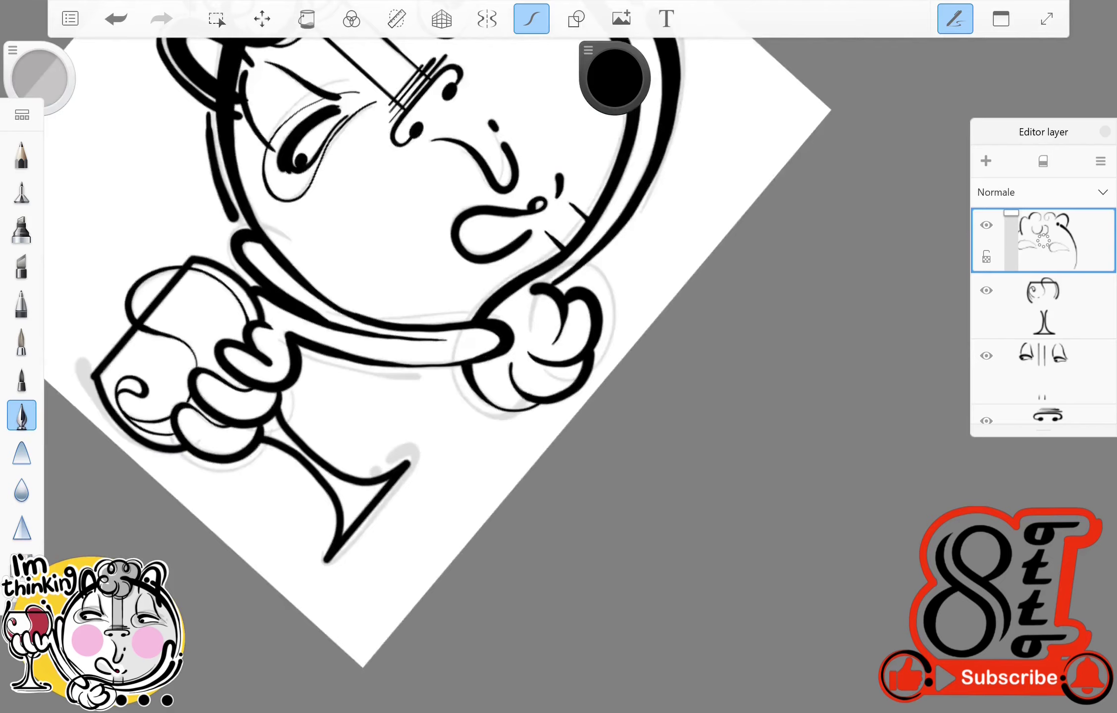
# Ink the double contour around the resting fist below the chin.
pyautogui.scroll(3, 495, 346)
pyautogui.scroll(-3, 496, 346)
pyautogui.scroll(3, 495, 347)
pyautogui.hotkey('ctrl', 'z')
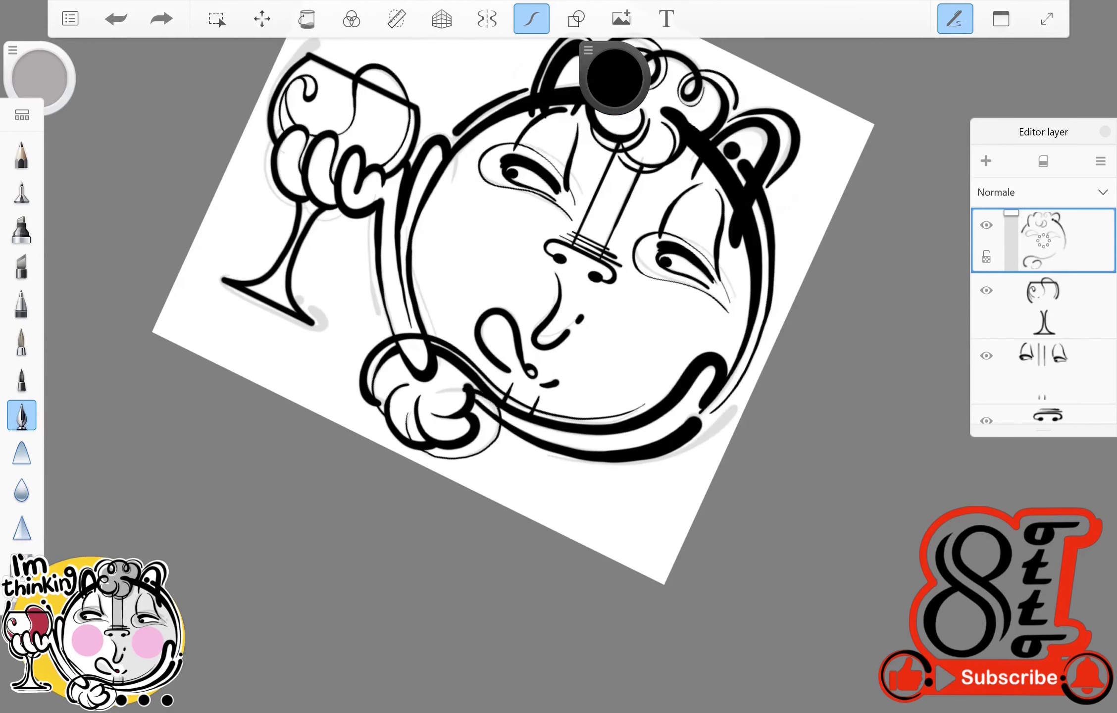
pyautogui.hotkey('ctrl', 'y')
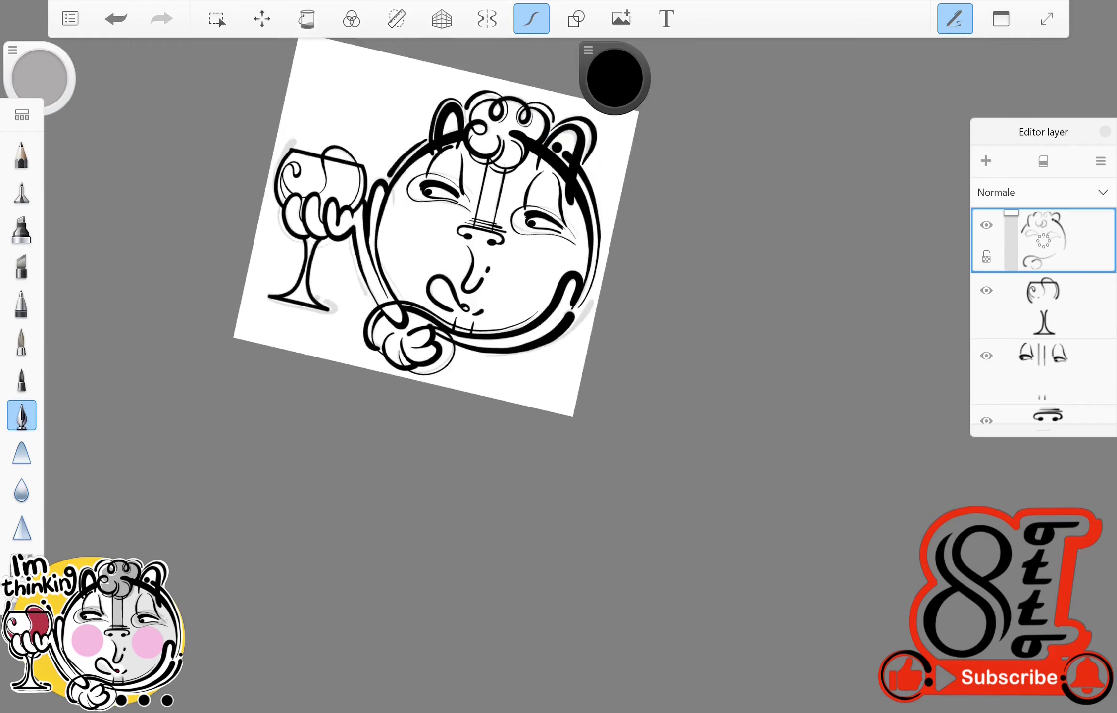
pyautogui.scroll(3, 559, 357)
pyautogui.scroll(-3, 558, 357)
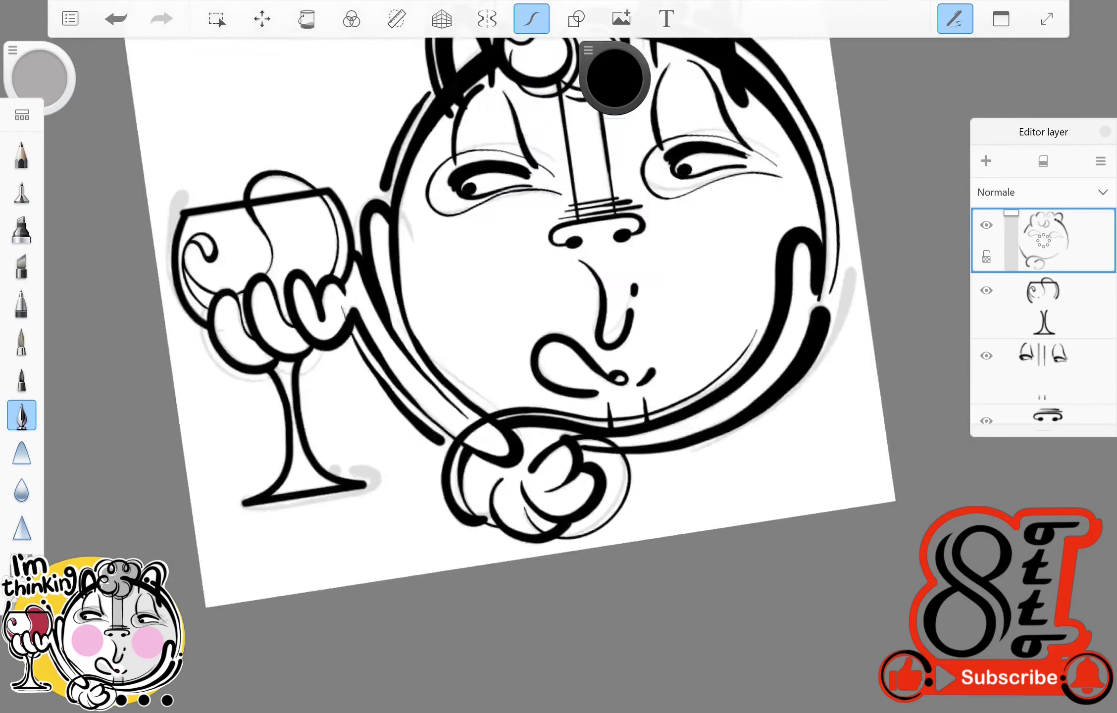
# Ink secondary lines along the glass-holding arm and around the outside of its fingers.
pyautogui.scroll(3, 559, 357)
pyautogui.hotkey('ctrl', 'z')
pyautogui.scroll(5, 558, 357)
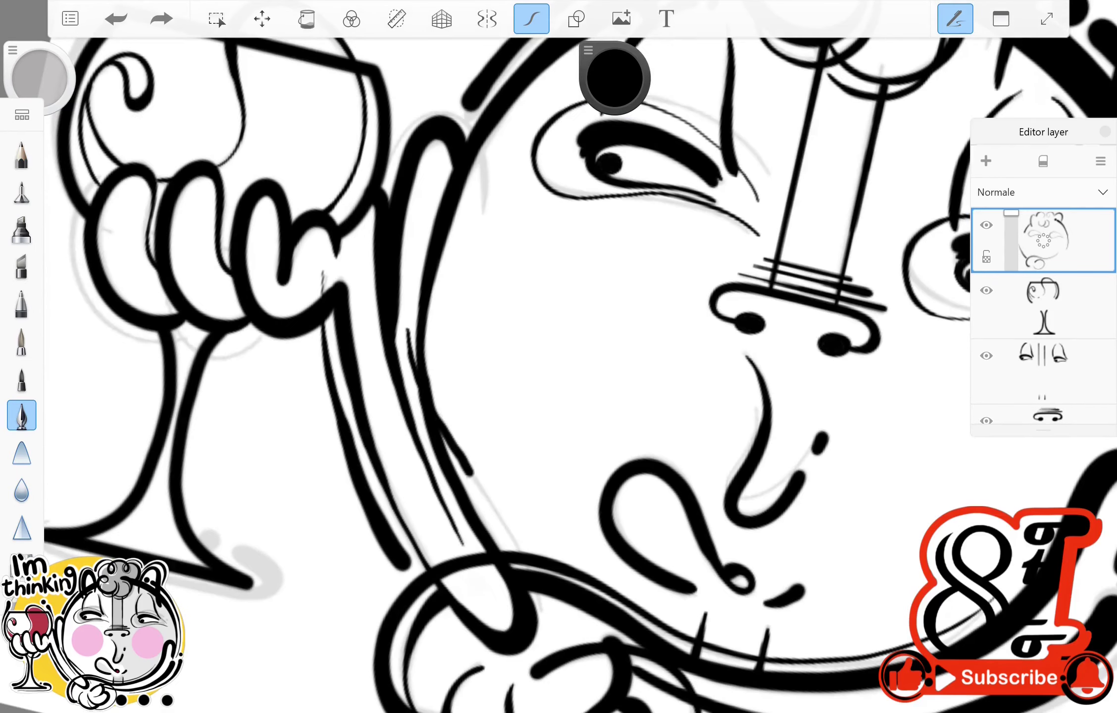
pyautogui.hotkey('ctrl', 'z')
pyautogui.scroll(5, 559, 357)
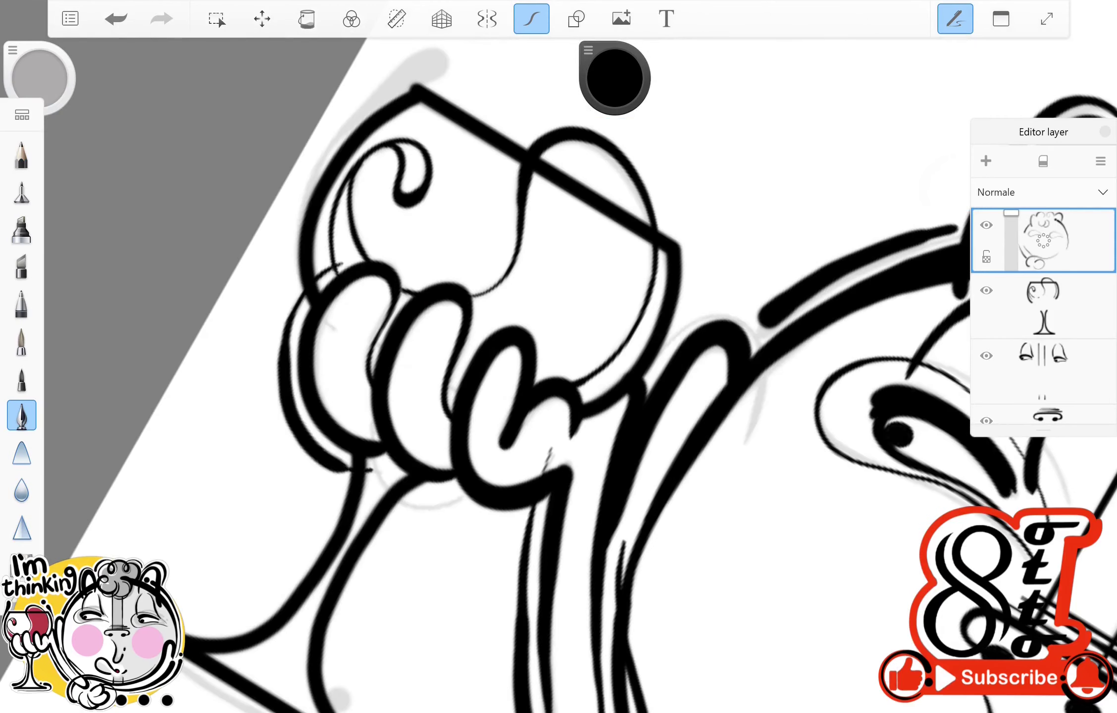
pyautogui.hotkey('ctrl', 'y')
pyautogui.hotkey('ctrl', 'y')
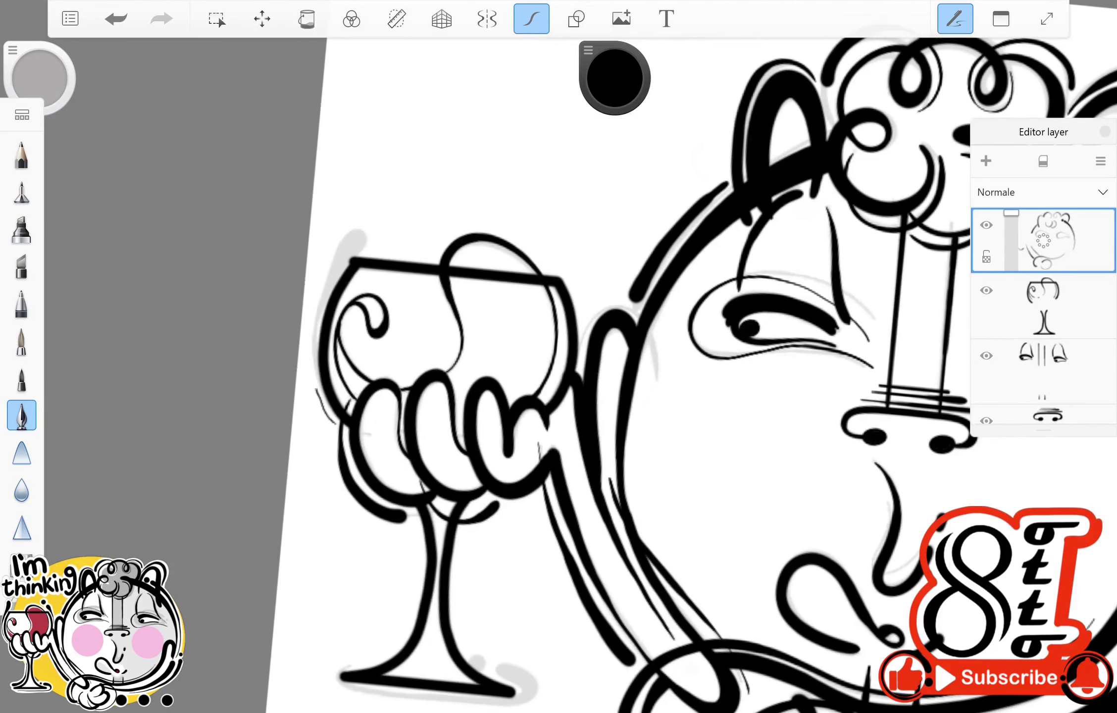
# Ink heavy-tipped contour strokes beside both sides of the glass's bowl and a dot near its rim.
pyautogui.moveTo(315, 389); pyautogui.dragTo(357, 207)
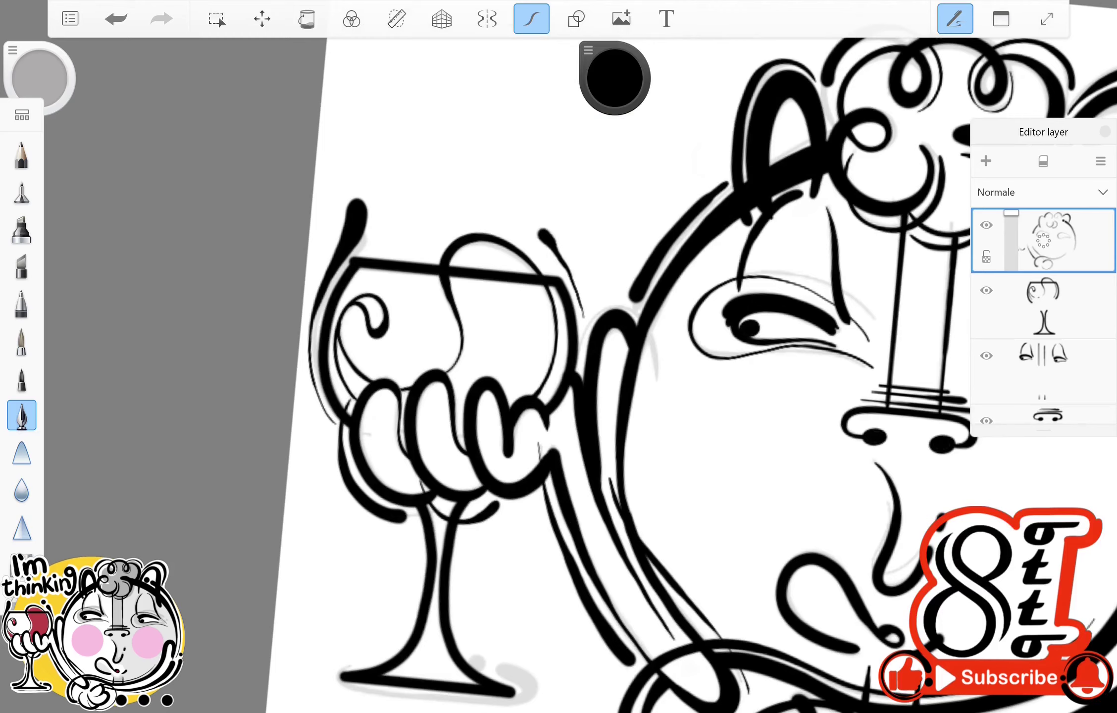
pyautogui.scroll(-5, 559, 357)
pyautogui.scroll(8, 559, 356)
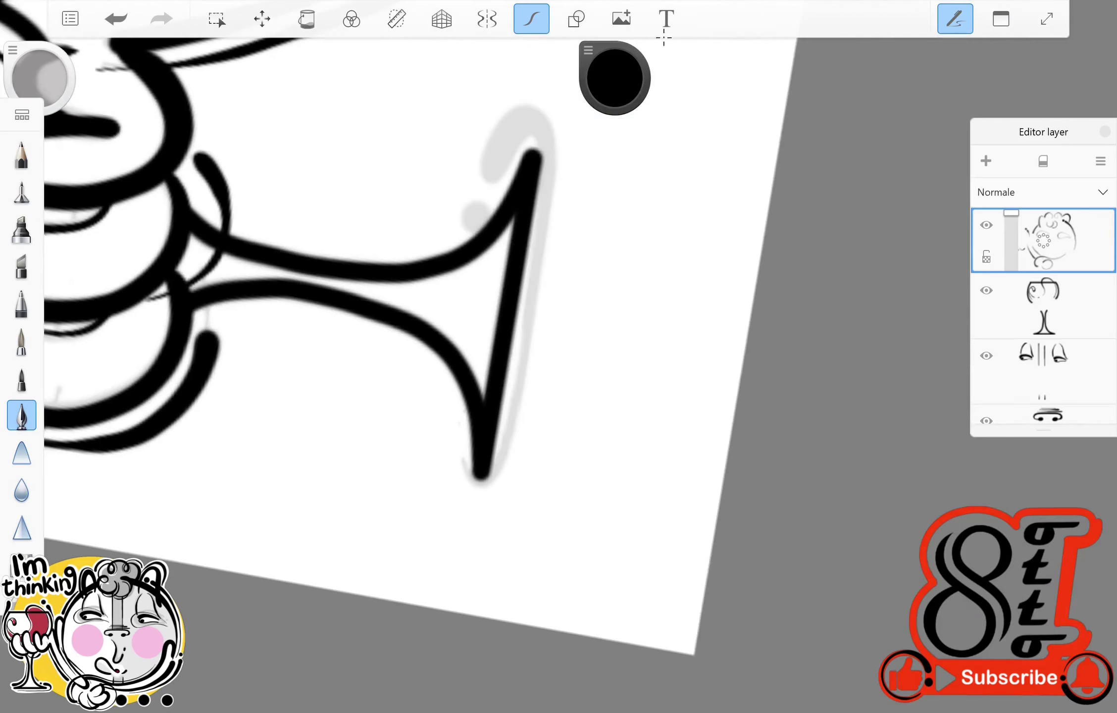
pyautogui.moveTo(515, 380)
pyautogui.mouseDown()
pyautogui.moveTo(534, 105)
pyautogui.moveTo(478, 183)
pyautogui.mouseUp()
pyautogui.hotkey('ctrl', 'z')
pyautogui.scroll(-5, 559, 356)
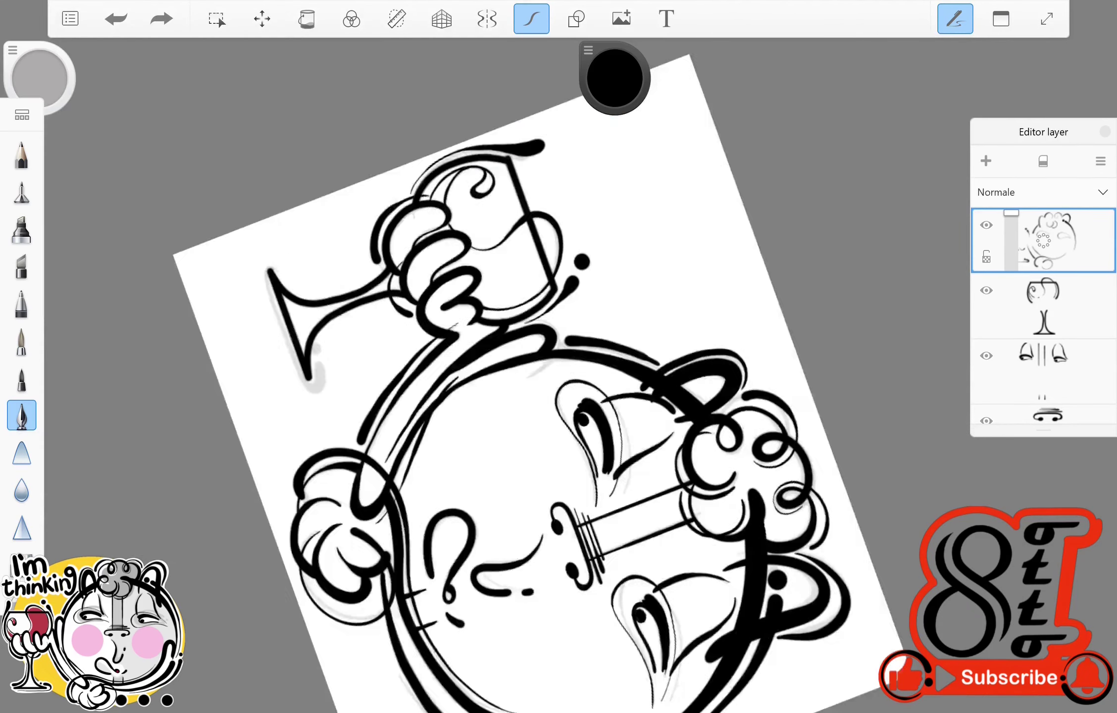
# Ink the thin contour under the glass's base with a hooked end and a small dot beside it.
pyautogui.scroll(6, 559, 356)
pyautogui.scroll(-3, 559, 356)
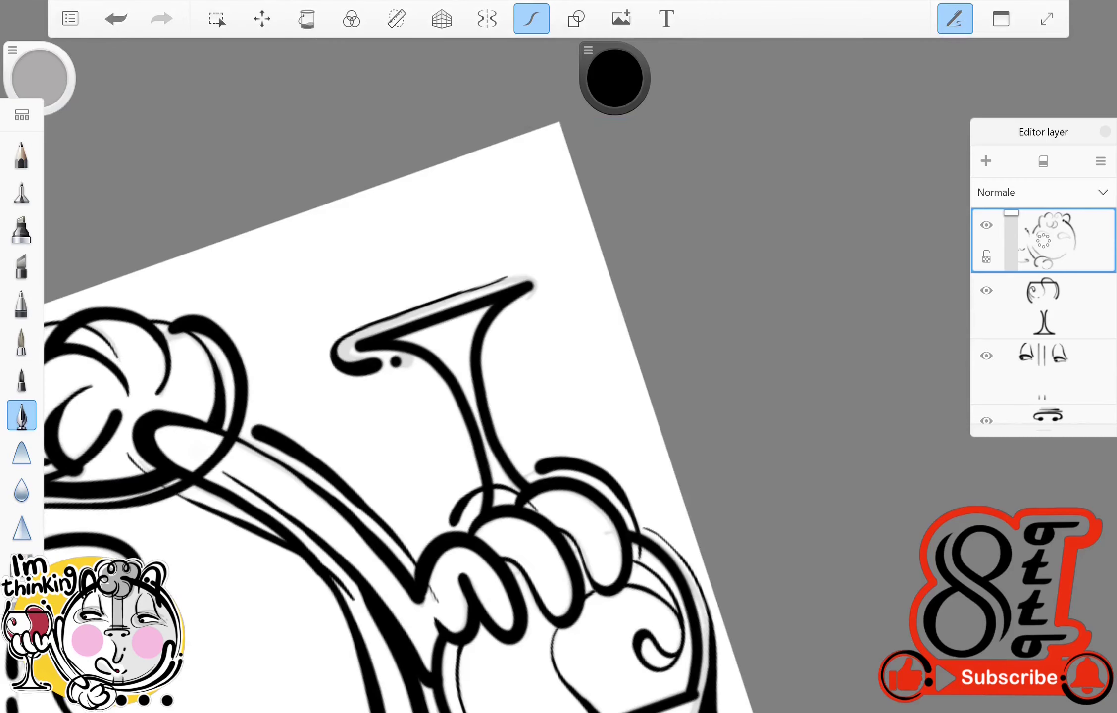
pyautogui.scroll(-3, 559, 357)
pyautogui.scroll(6, 559, 357)
pyautogui.moveTo(618, 539)
pyautogui.mouseDown()
pyautogui.moveTo(649, 490)
pyautogui.moveTo(638, 188)
pyautogui.moveTo(625, 529)
pyautogui.mouseUp()
pyautogui.hotkey('ctrl', 'z')
pyautogui.hotkey('ctrl', 'y')
pyautogui.scroll(-3, 559, 356)
pyautogui.scroll(3, 559, 357)
pyautogui.scroll(-3, 558, 357)
pyautogui.scroll(1, 559, 356)
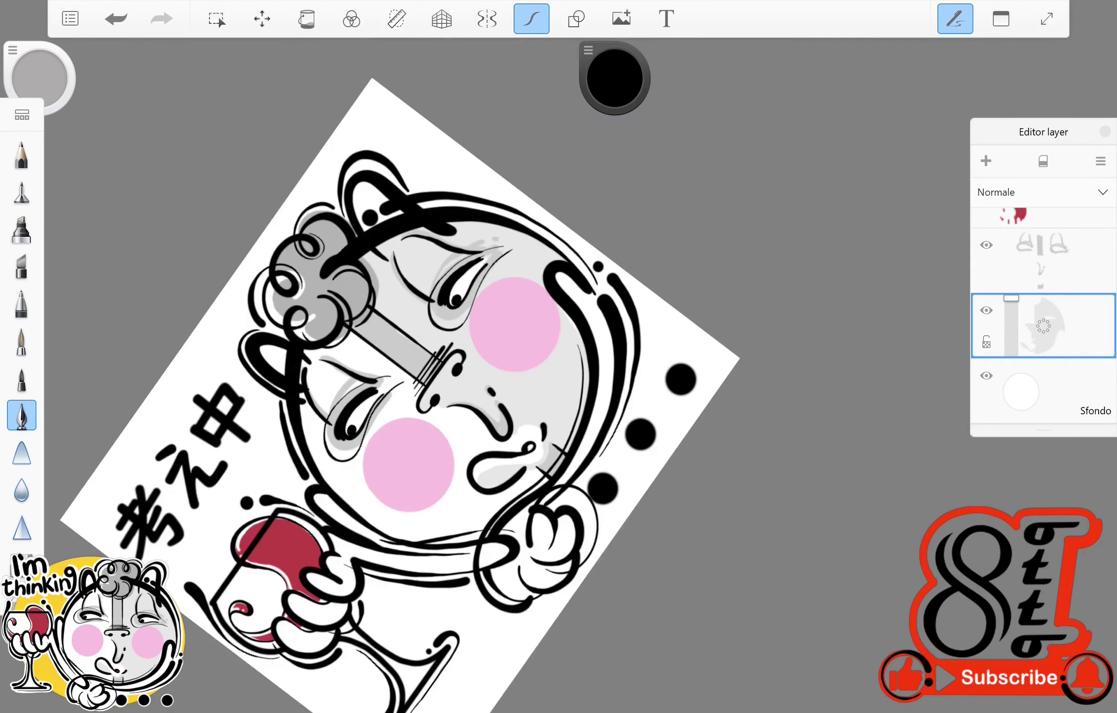
# Hide the background layer and paint a white brush outline along the head's right side.
pyautogui.click(987, 382)
pyautogui.click(21, 341)
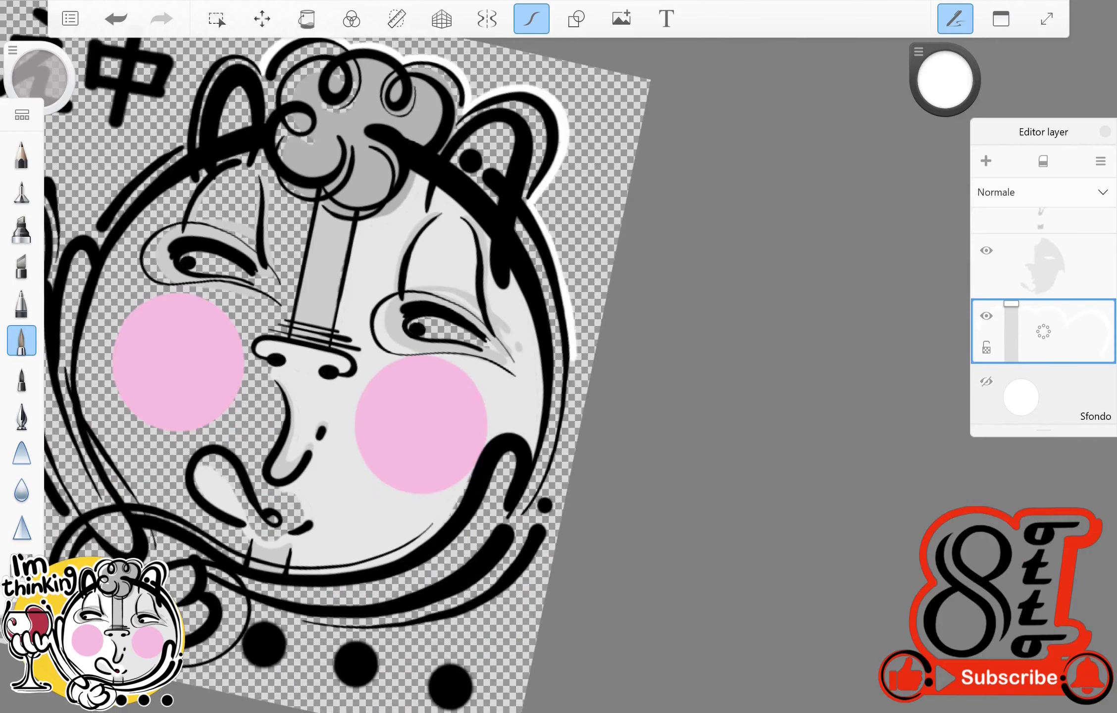
pyautogui.scroll(3, 362, 377)
pyautogui.moveTo(567, 270)
pyautogui.mouseDown()
pyautogui.moveTo(510, 436)
pyautogui.moveTo(416, 562)
pyautogui.mouseUp()
pyautogui.scroll(3, 446, 346)
pyautogui.moveTo(513, 270); pyautogui.dragTo(496, 297)
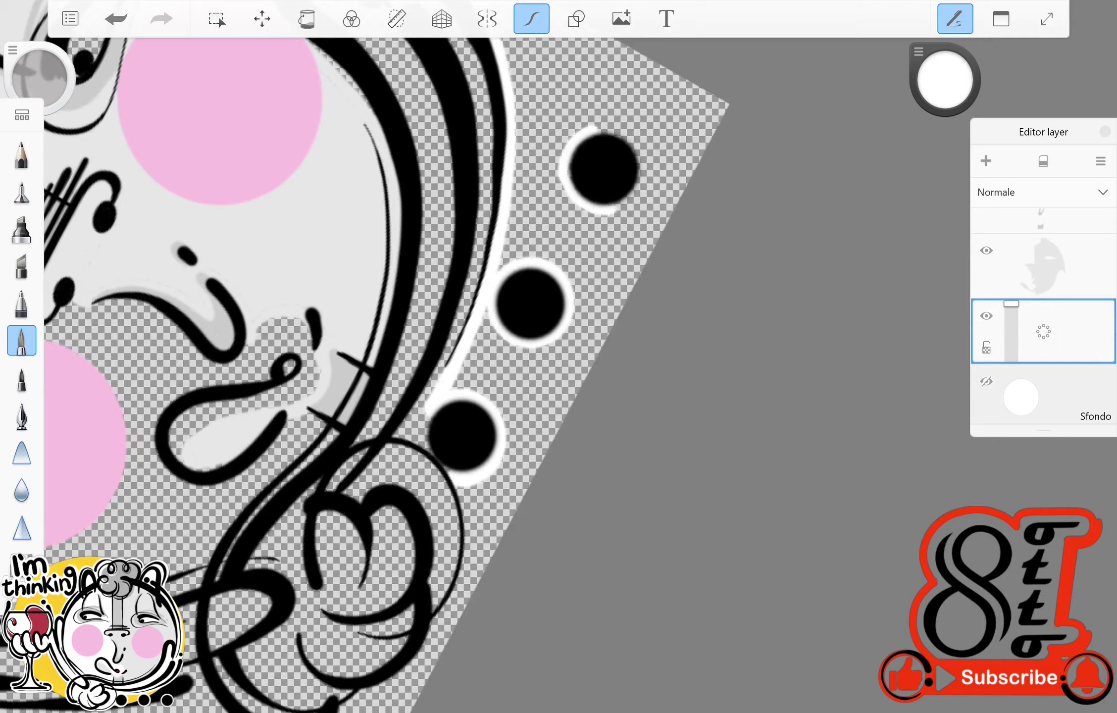
# Paint the white outline around the three large dots and the resting fist.
pyautogui.moveTo(595, 130); pyautogui.dragTo(612, 213)
pyautogui.scroll(2, 446, 346)
pyautogui.moveTo(515, 315); pyautogui.dragTo(436, 560)
pyautogui.moveTo(347, 396); pyautogui.dragTo(446, 297)
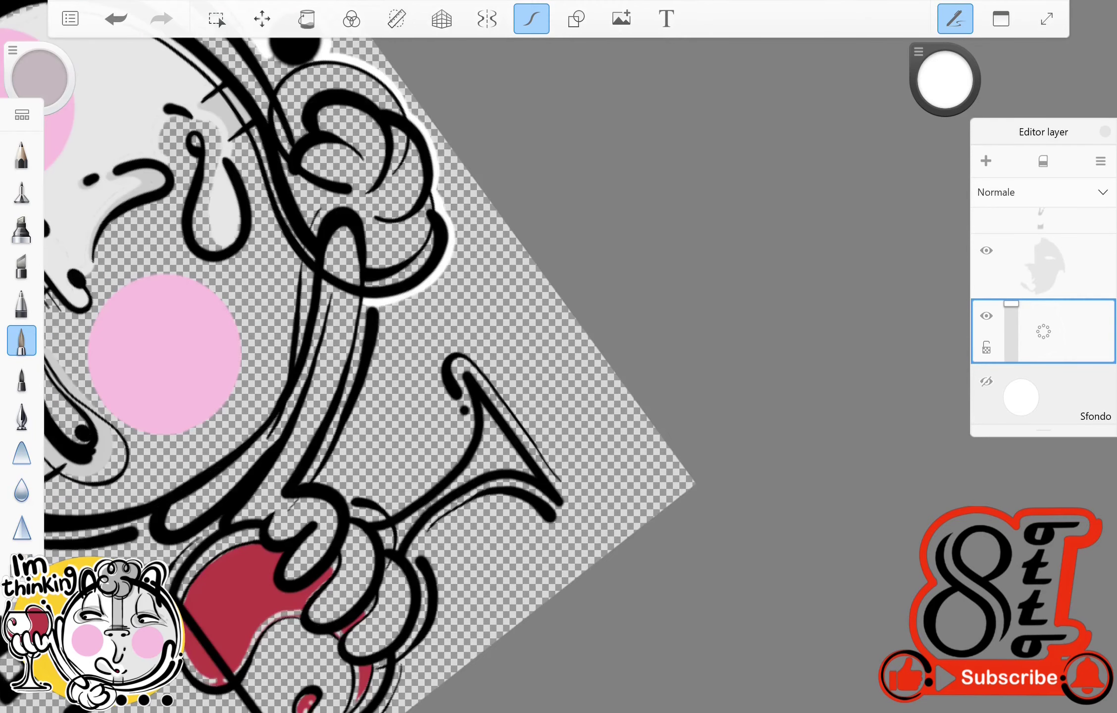
# Continue the white outline along the arm and around the glass's stem and base.
pyautogui.moveTo(347, 347); pyautogui.dragTo(496, 297)
pyautogui.moveTo(644, 376); pyautogui.dragTo(688, 668)
pyautogui.moveTo(347, 347); pyautogui.dragTo(446, 248)
pyautogui.moveTo(639, 406); pyautogui.dragTo(585, 460)
pyautogui.moveTo(560, 372); pyautogui.dragTo(366, 381)
pyautogui.moveTo(252, 532); pyautogui.dragTo(287, 527)
# Paint the white outline around the fingers, the glass's bowl, and the drop and dot beside the rim.
pyautogui.moveTo(386, 384); pyautogui.dragTo(290, 530)
pyautogui.moveTo(397, 347)
pyautogui.mouseDown()
pyautogui.moveTo(297, 248)
pyautogui.moveTo(396, 297)
pyautogui.mouseUp()
pyautogui.moveTo(520, 292); pyautogui.dragTo(496, 411)
pyautogui.moveTo(356, 535); pyautogui.dragTo(298, 634)
pyautogui.moveTo(305, 555)
pyautogui.mouseDown()
pyautogui.moveTo(278, 268)
pyautogui.moveTo(436, 242)
pyautogui.moveTo(466, 173)
pyautogui.mouseUp()
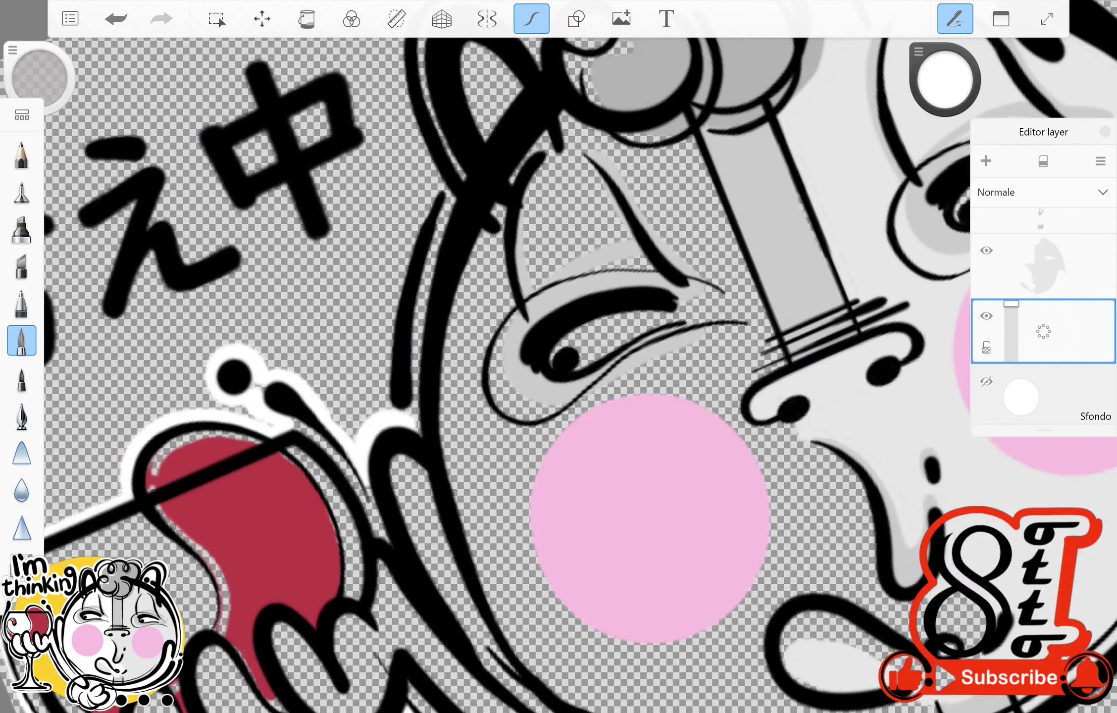
# Paint the white outline along the head's left side and around the left ear.
pyautogui.moveTo(599, 208)
pyautogui.mouseDown()
pyautogui.moveTo(569, 209)
pyautogui.moveTo(475, 337)
pyautogui.moveTo(481, 401)
pyautogui.mouseUp()
pyautogui.moveTo(342, 143)
pyautogui.mouseDown()
pyautogui.moveTo(169, 392)
pyautogui.moveTo(298, 317)
pyautogui.mouseUp()
pyautogui.hotkey('ctrl', 'z')
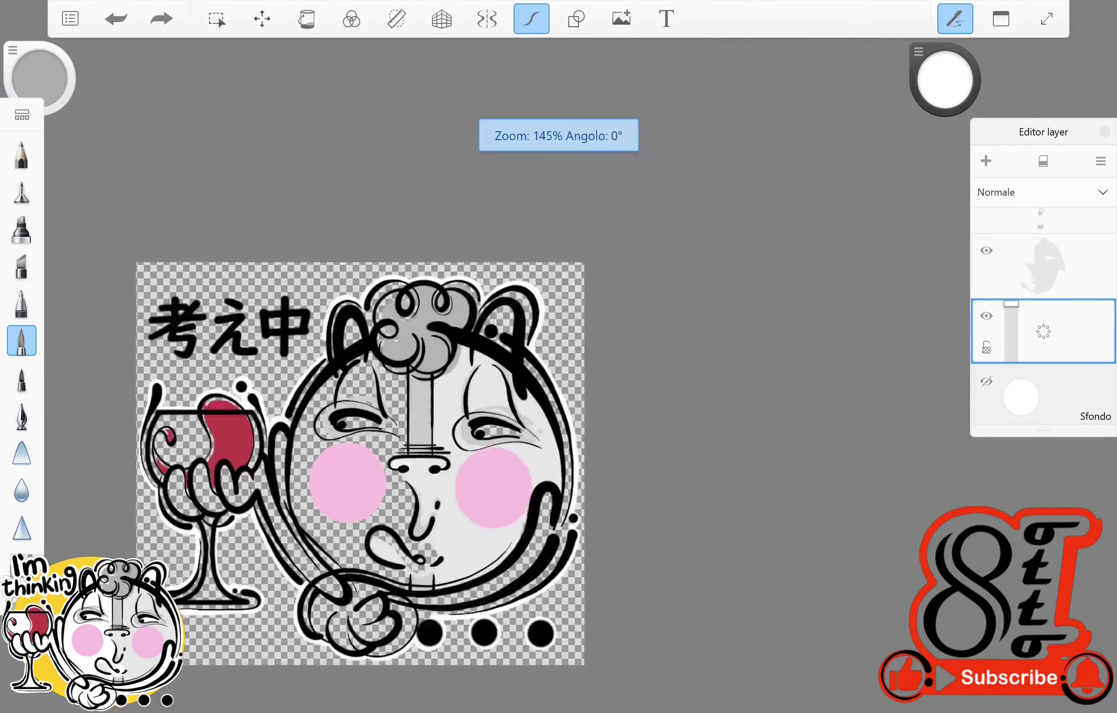
# Turn off the predictive stroke and outline the three Japanese lettering characters in white.
pyautogui.moveTo(319, 263); pyautogui.dragTo(381, 337)
pyautogui.moveTo(312, 342); pyautogui.dragTo(232, 412)
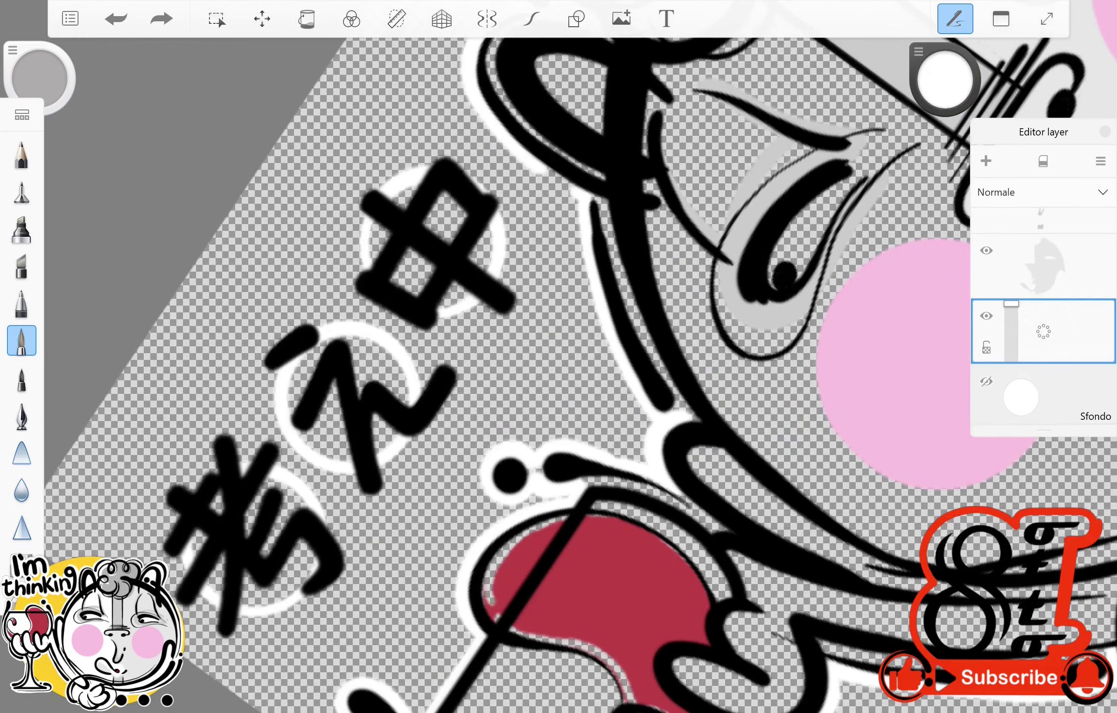
pyautogui.moveTo(277, 342)
pyautogui.mouseDown()
pyautogui.moveTo(446, 371)
pyautogui.moveTo(369, 490)
pyautogui.mouseUp()
pyautogui.moveTo(347, 223); pyautogui.dragTo(510, 225)
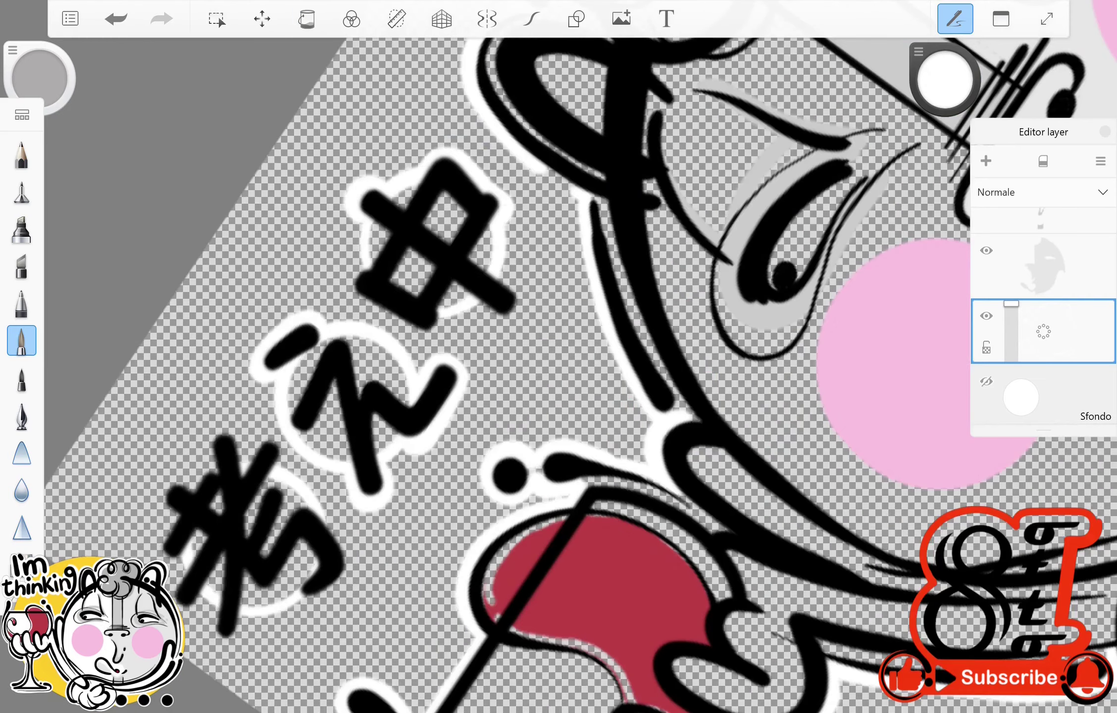
pyautogui.moveTo(341, 258); pyautogui.dragTo(500, 305)
pyautogui.moveTo(230, 445)
pyautogui.mouseDown()
pyautogui.moveTo(344, 570)
pyautogui.moveTo(194, 607)
pyautogui.mouseUp()
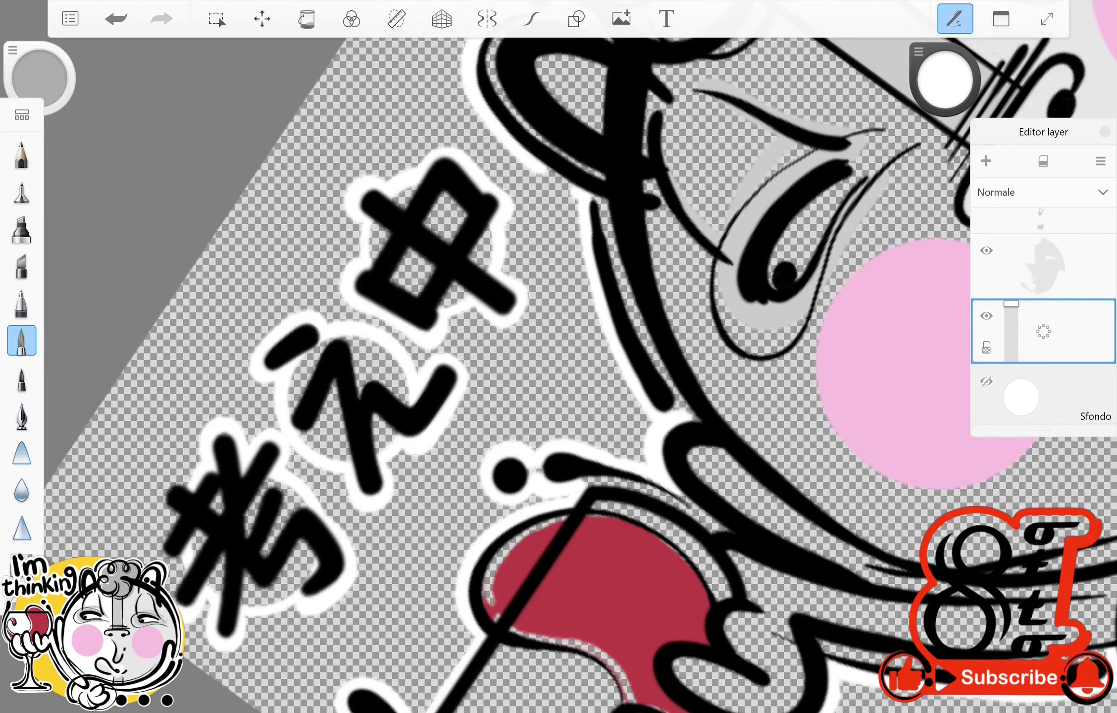
# Fill the empty areas inside the face, arm, fist, glass and lettering outlines with white.
pyautogui.scroll(-5, 558, 357)
pyautogui.click(307, 18)
pyautogui.click(307, 19)
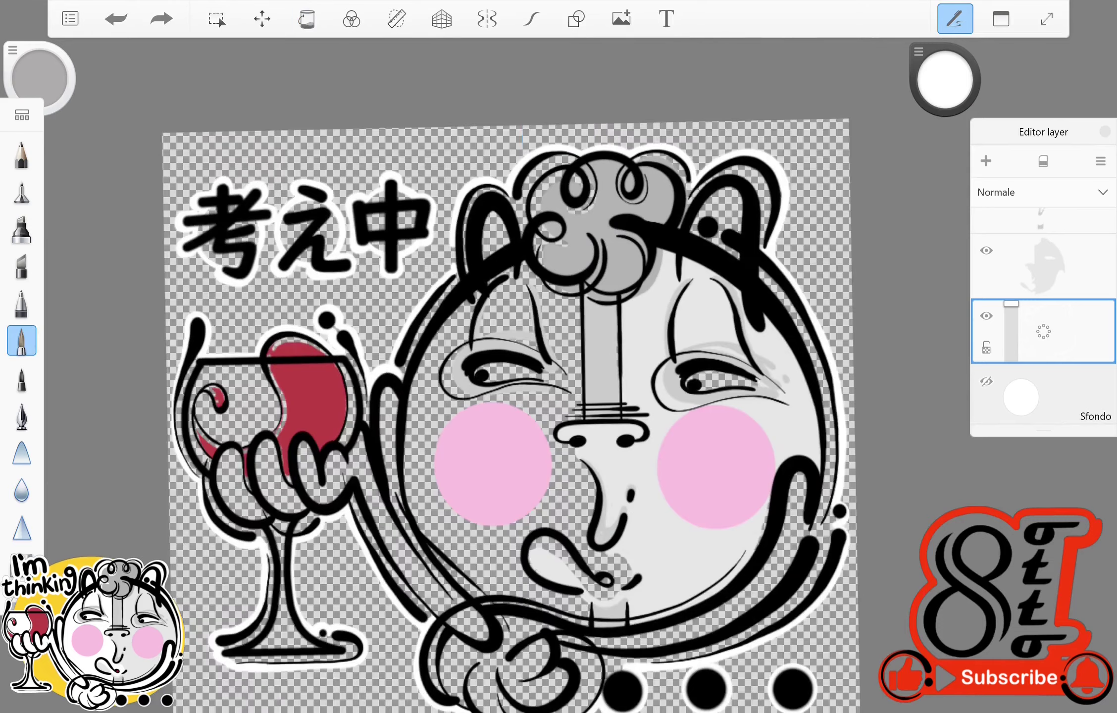
pyautogui.scroll(5, 545, 322)
pyautogui.click(307, 18)
pyautogui.click(307, 18)
pyautogui.scroll(-5, 495, 396)
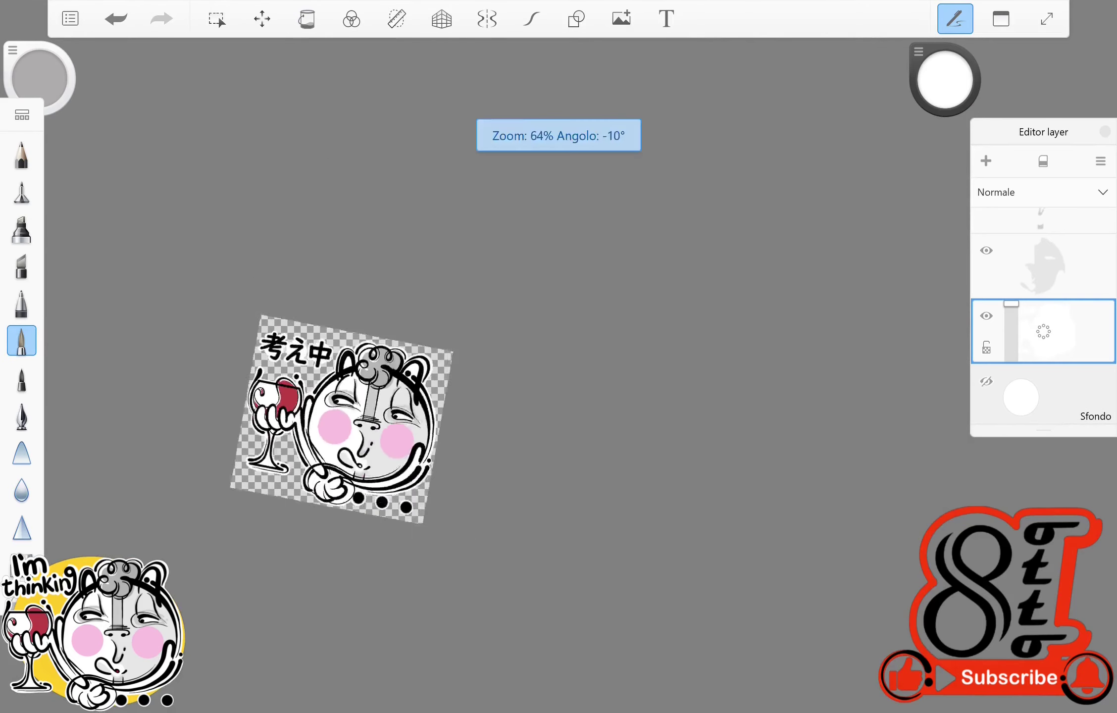
# Select the layer holding the wine and hair fills and open the color editor on dark red.
pyautogui.scroll(2, 410, 464)
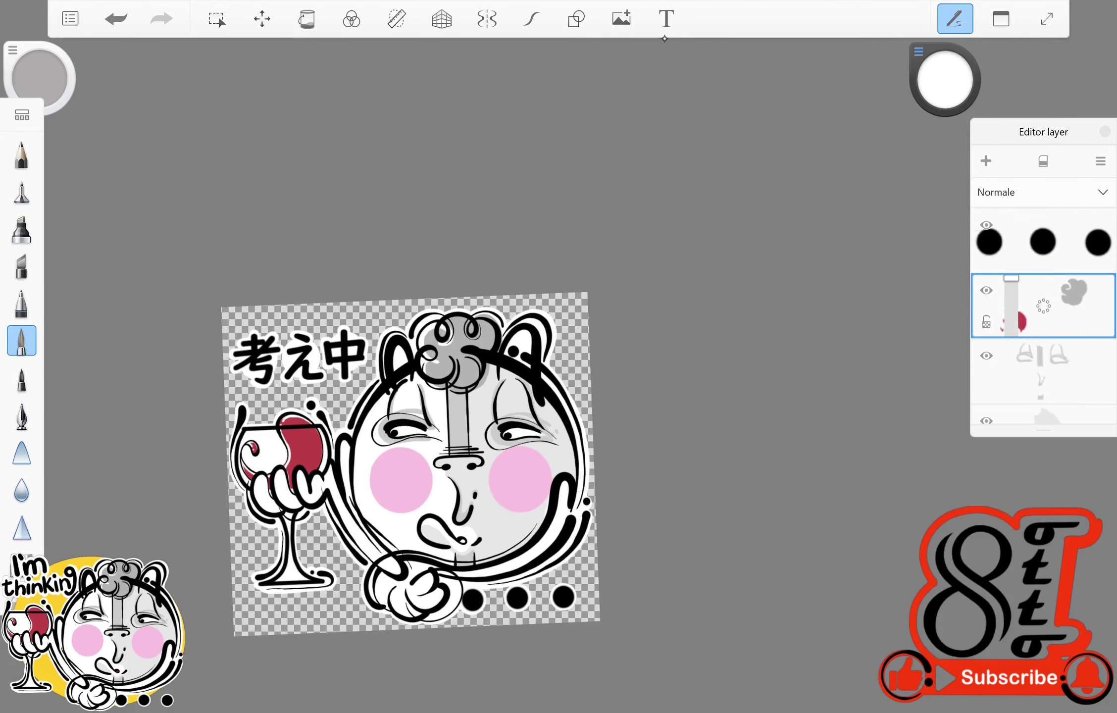
pyautogui.click(946, 79)
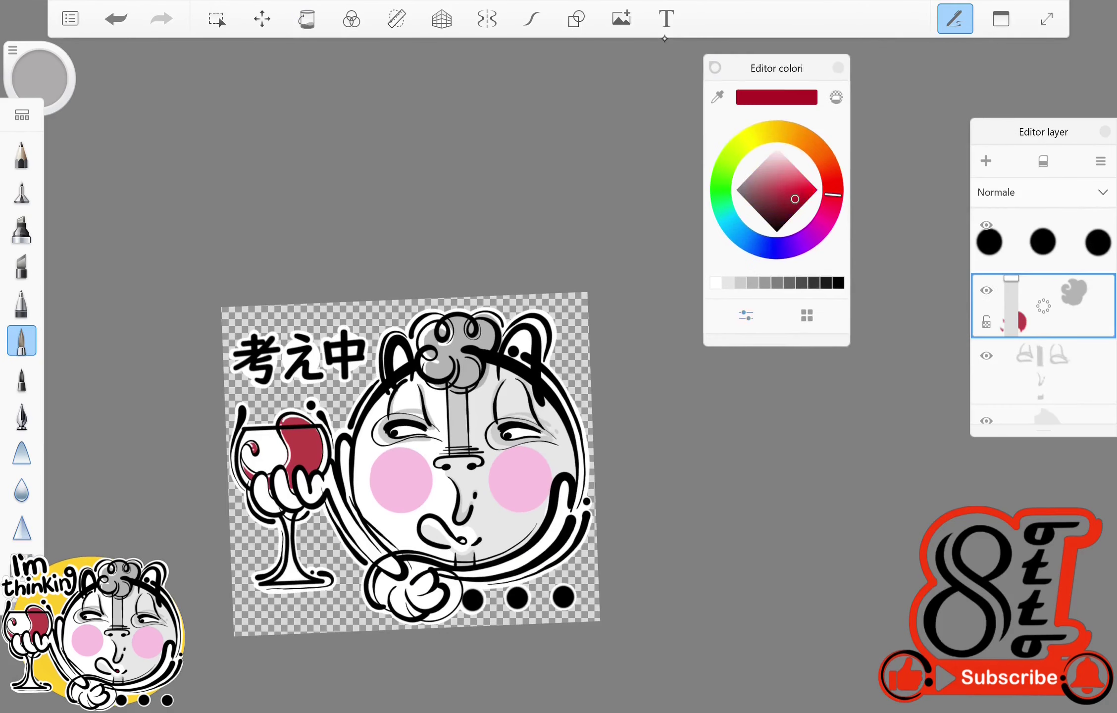